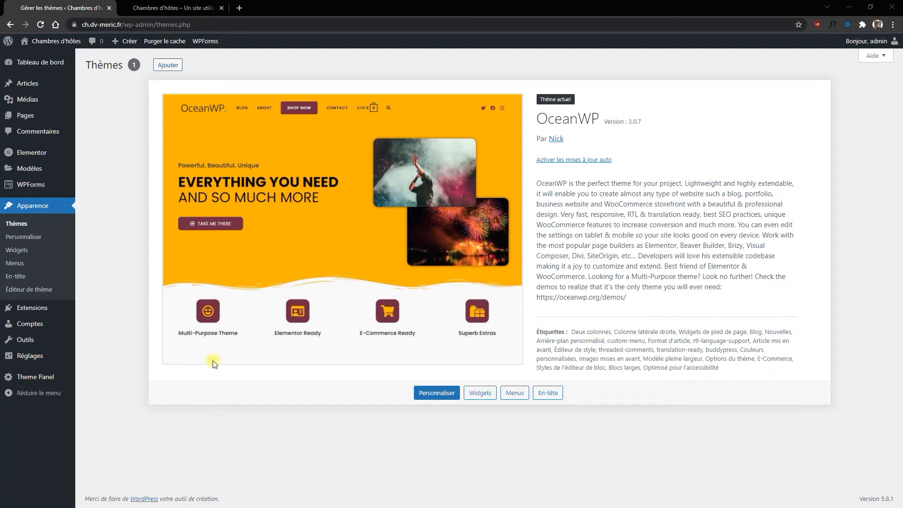
Create a new template titled "Footer" in the theme's Ma bibliothèque library
{"action": "mouse_move", "coordinate": [62, 362]}
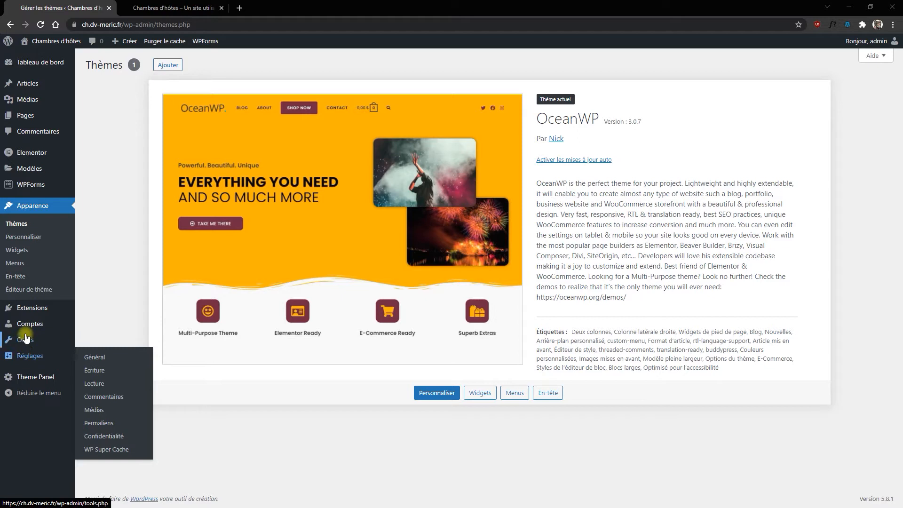
{"action": "mouse_move", "coordinate": [26, 380]}
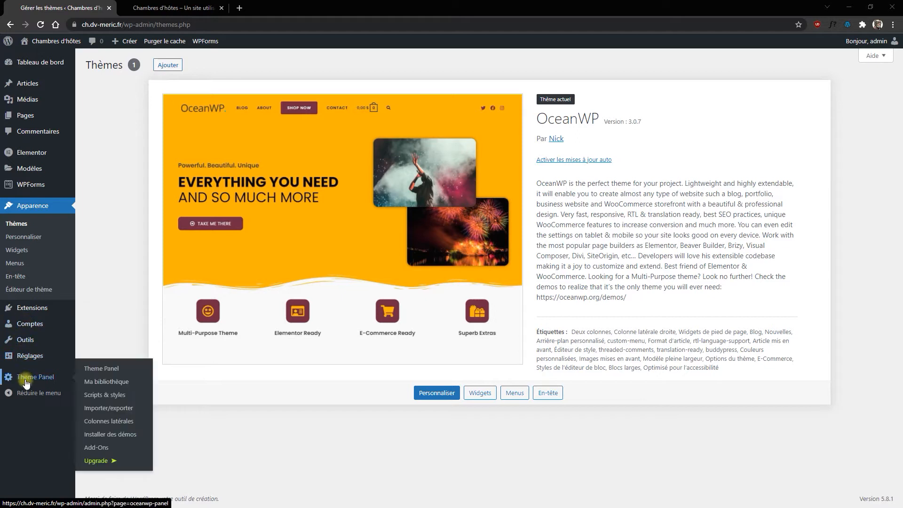
{"action": "left_click", "coordinate": [94, 381]}
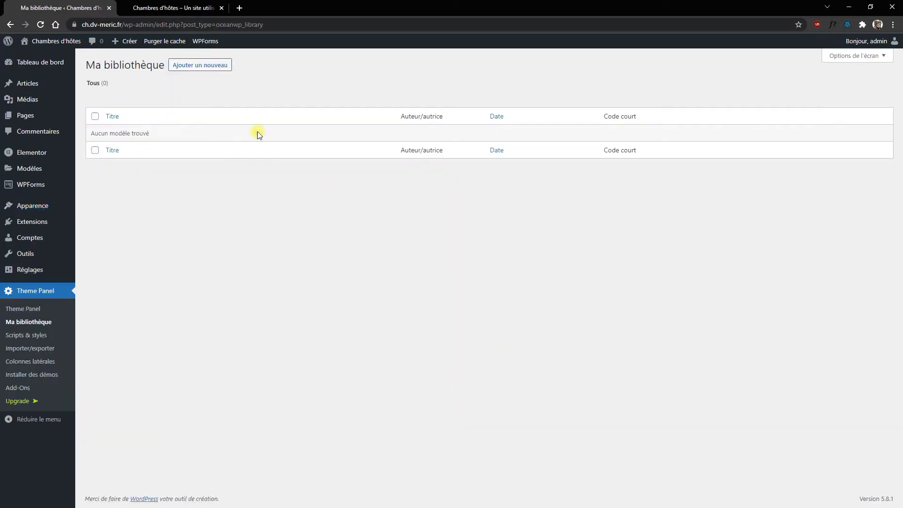
{"action": "left_click", "coordinate": [199, 66]}
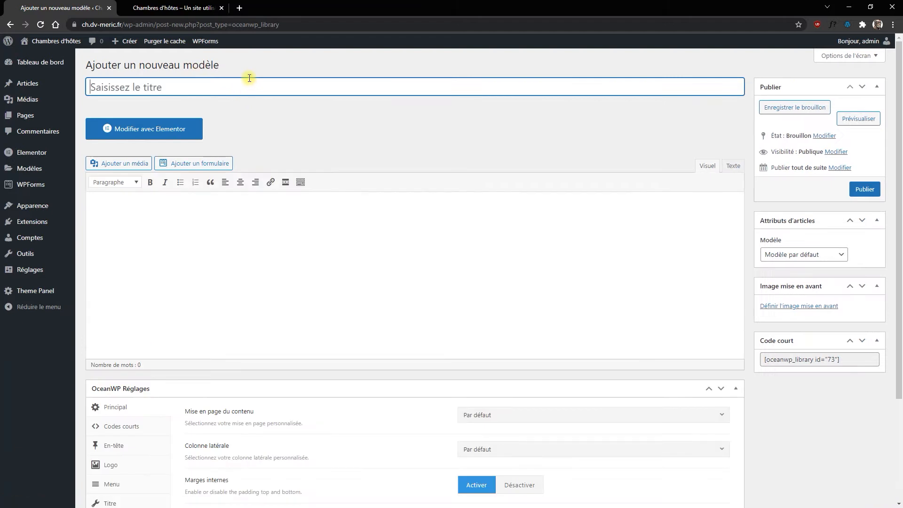
{"action": "type", "text": "Footer"}
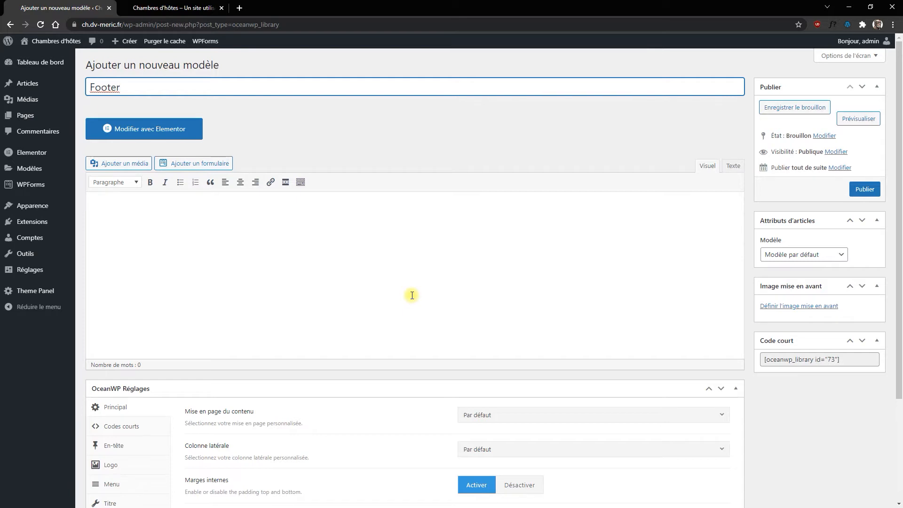
Assign the Elementor pleine largeur page template to the Footer entry and publish it
{"action": "left_click", "coordinate": [823, 256]}
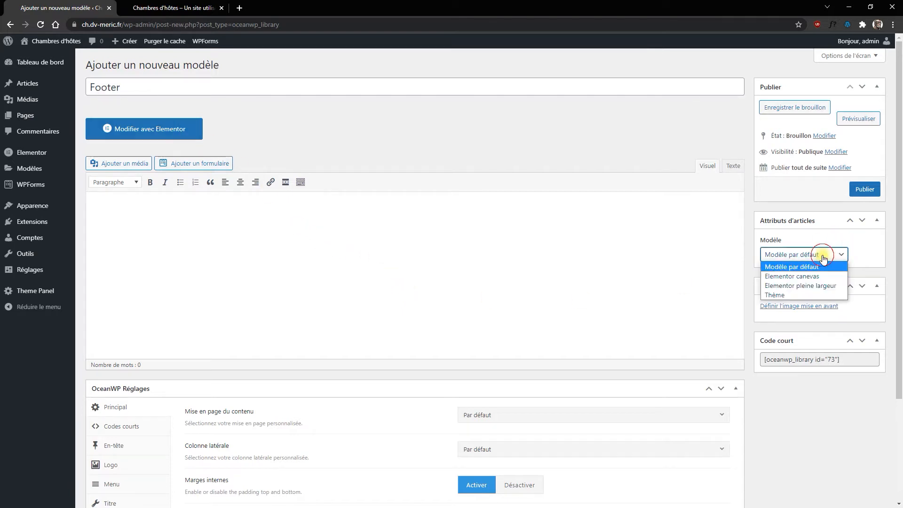
{"action": "left_click", "coordinate": [805, 286]}
{"action": "left_click", "coordinate": [865, 189]}
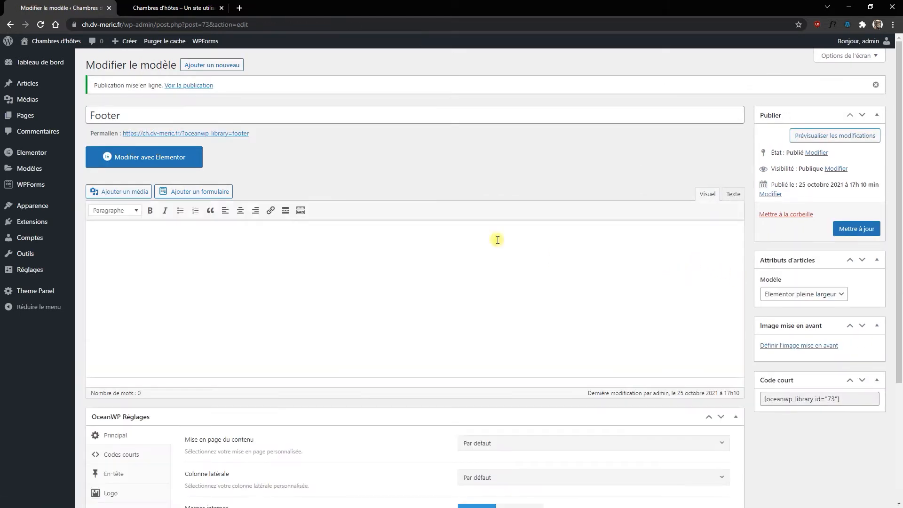
Open the Footer template in Elementor and add a three-column section with two narrow columns followed by a wide one
{"action": "left_click", "coordinate": [152, 161]}
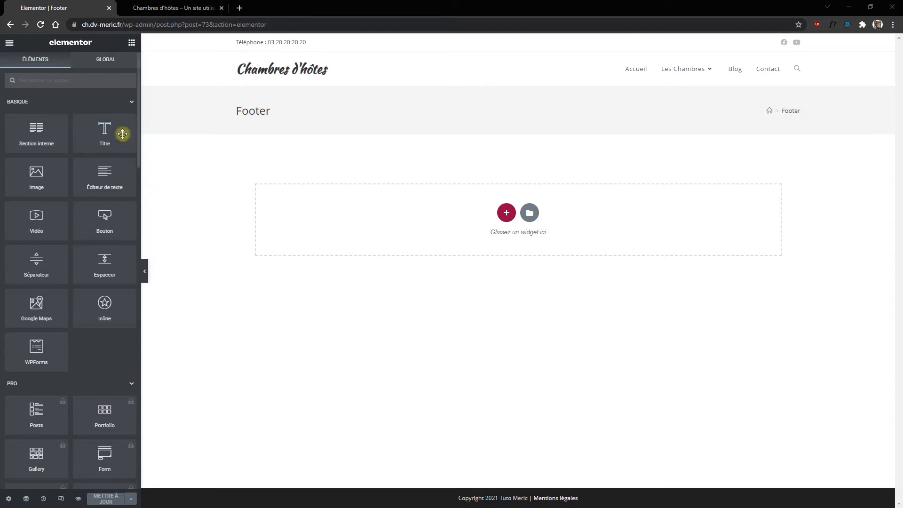
{"action": "left_click", "coordinate": [503, 214]}
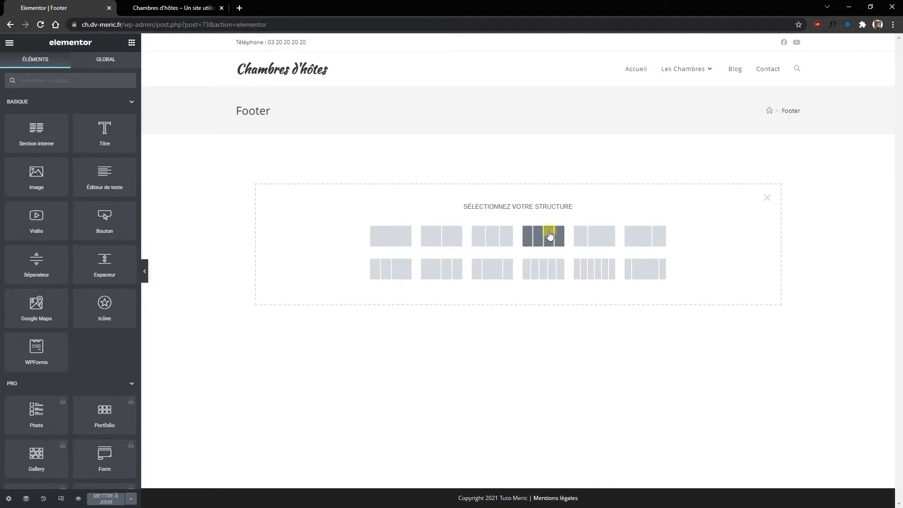
{"action": "left_click", "coordinate": [395, 268]}
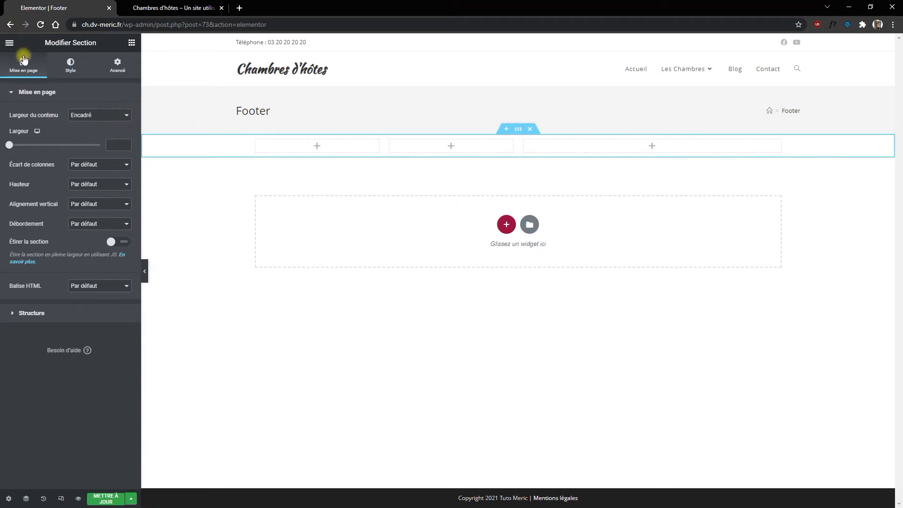
Add a dark grey global colour, #3E3E3E, in the Elementor site settings
{"action": "left_click", "coordinate": [9, 44]}
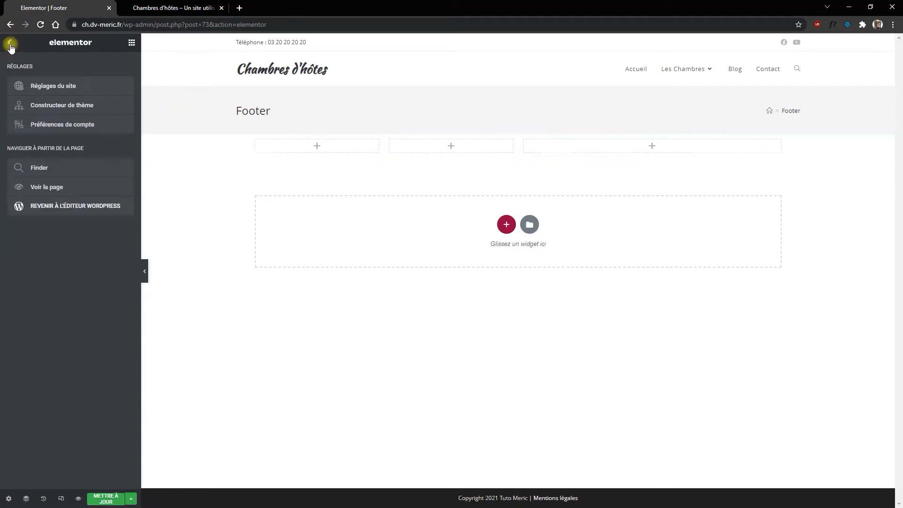
{"action": "left_click", "coordinate": [52, 87]}
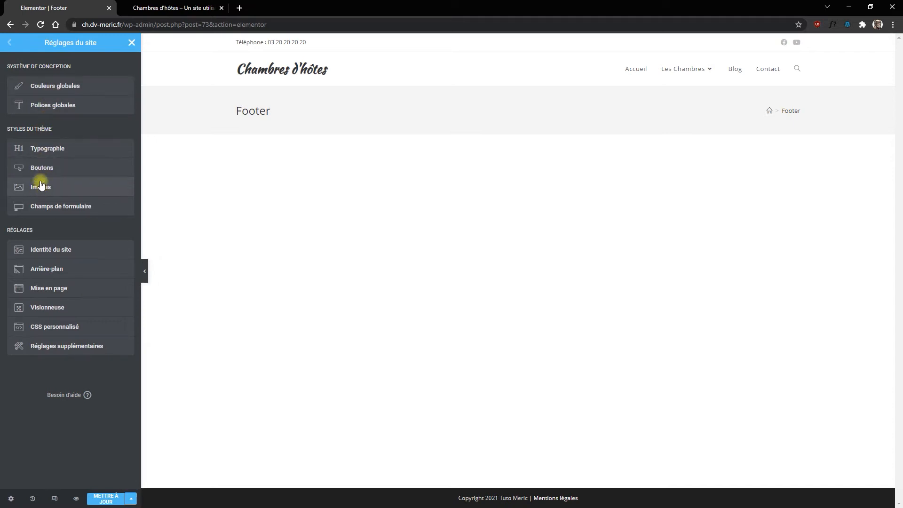
{"action": "left_click", "coordinate": [46, 87]}
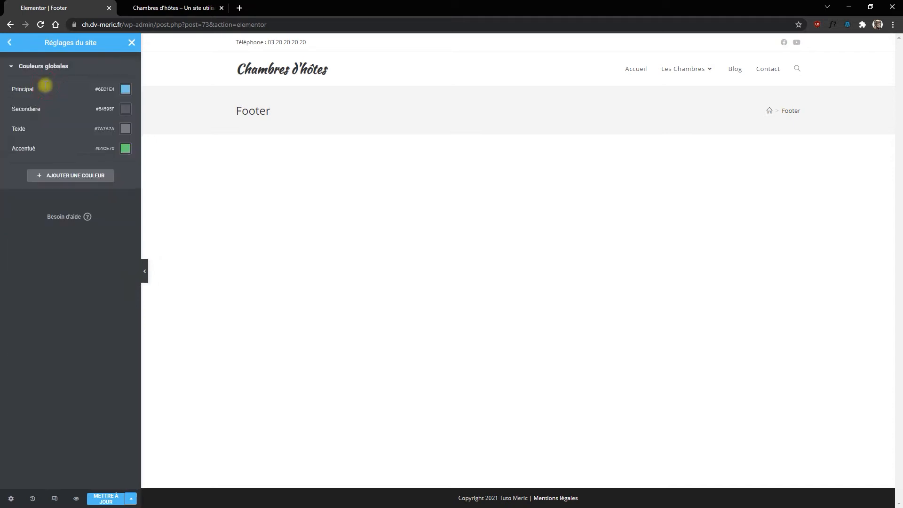
{"action": "left_click", "coordinate": [73, 175]}
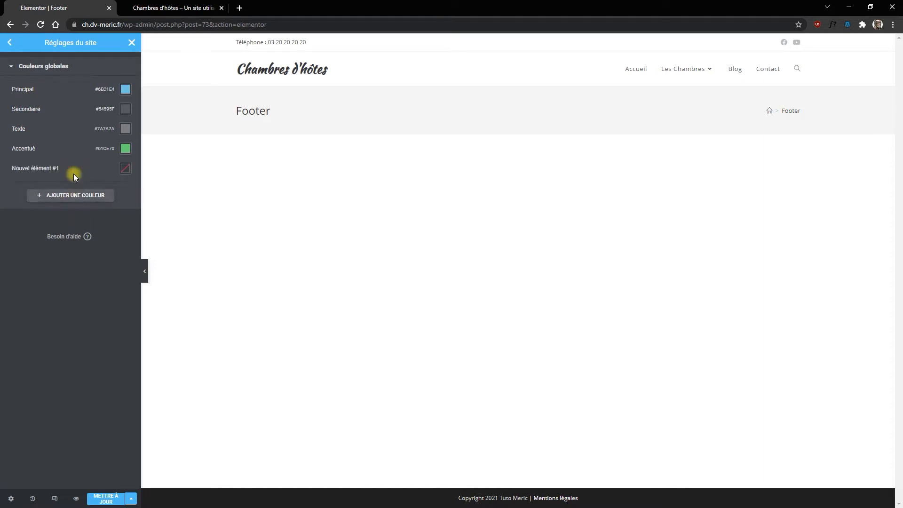
{"action": "left_click", "coordinate": [126, 169]}
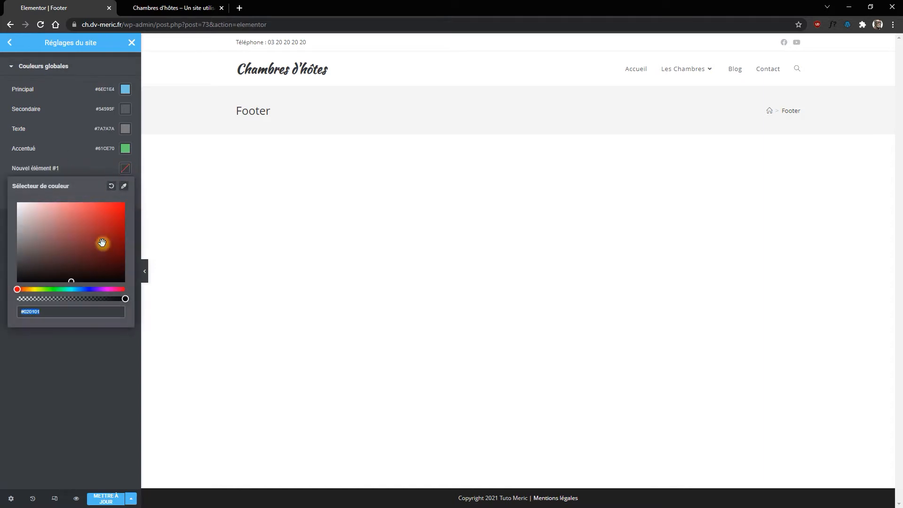
{"action": "left_click_drag", "start_coordinate": [41, 247], "coordinate": [5, 262]}
{"action": "left_click", "coordinate": [130, 175]}
Add a second custom global colour in dark red, #870000
{"action": "left_click", "coordinate": [63, 195]}
{"action": "left_click", "coordinate": [125, 187]}
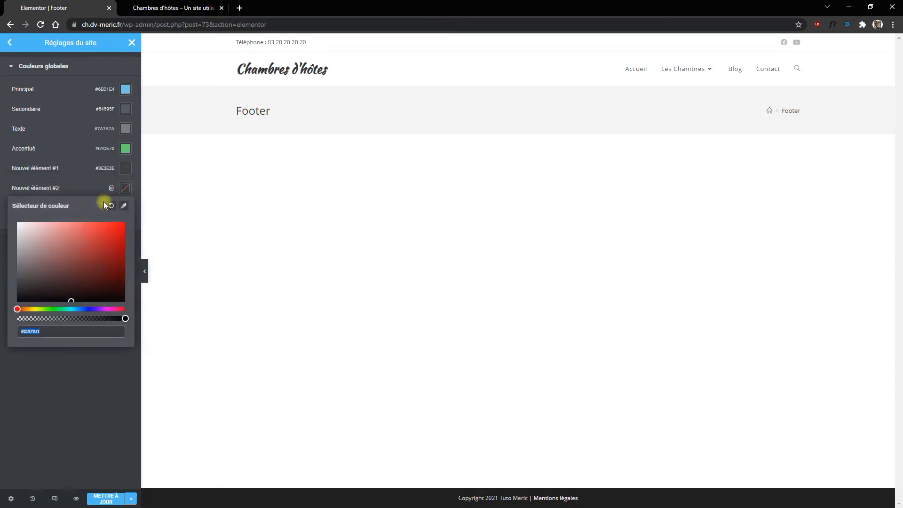
{"action": "mouse_move", "coordinate": [143, 260]}
{"action": "left_mouse_down"}
{"action": "mouse_move", "coordinate": [142, 271]}
{"action": "mouse_move", "coordinate": [142, 260]}
{"action": "left_mouse_up"}
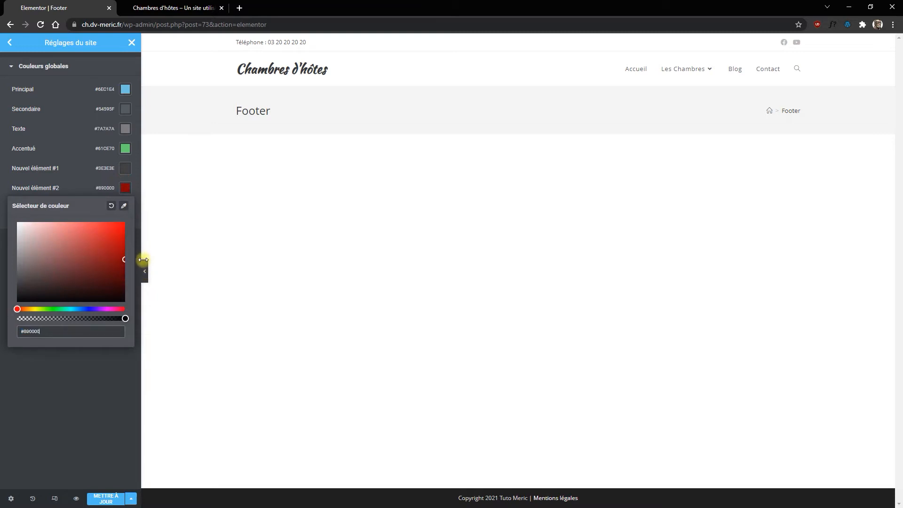
{"action": "left_click", "coordinate": [127, 189]}
Add a third custom global colour in orange, #FF8500
{"action": "left_click", "coordinate": [92, 214]}
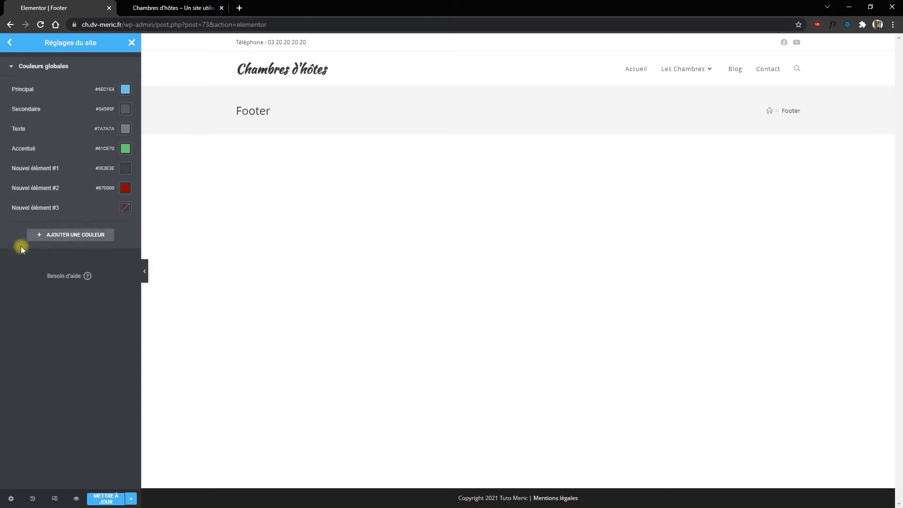
{"action": "left_click", "coordinate": [124, 207]}
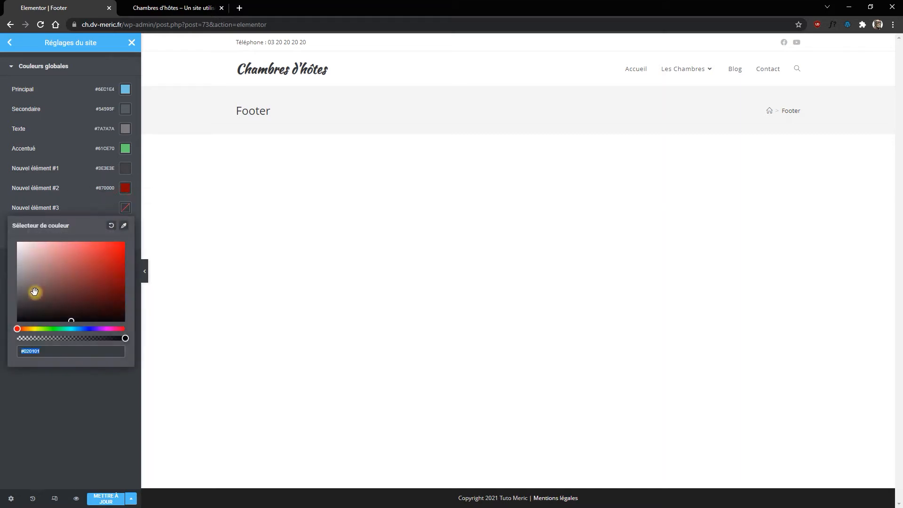
{"action": "left_click", "coordinate": [32, 330]}
{"action": "left_click_drag", "start_coordinate": [32, 330], "coordinate": [27, 329]}
{"action": "left_click_drag", "start_coordinate": [71, 270], "coordinate": [146, 230]}
{"action": "left_click", "coordinate": [125, 207]}
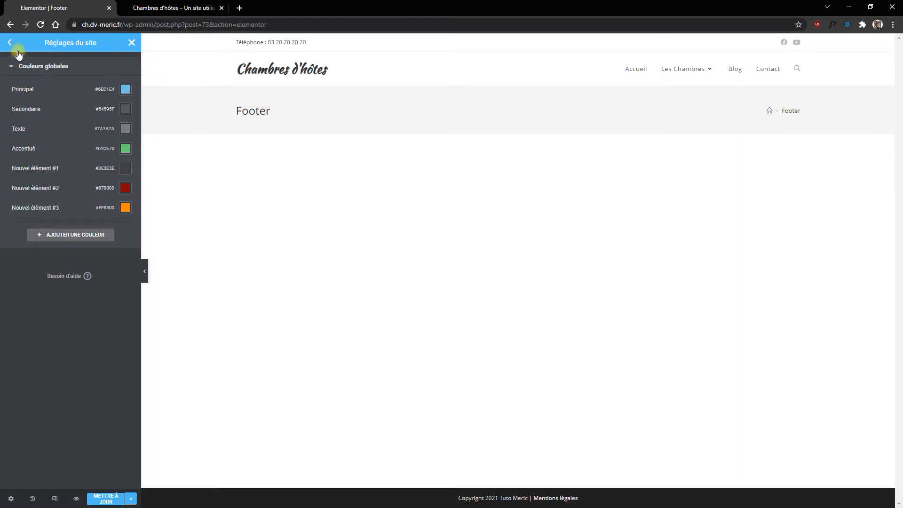
Save the global colour changes and close the site settings to return to the footer layout
{"action": "left_click", "coordinate": [108, 498]}
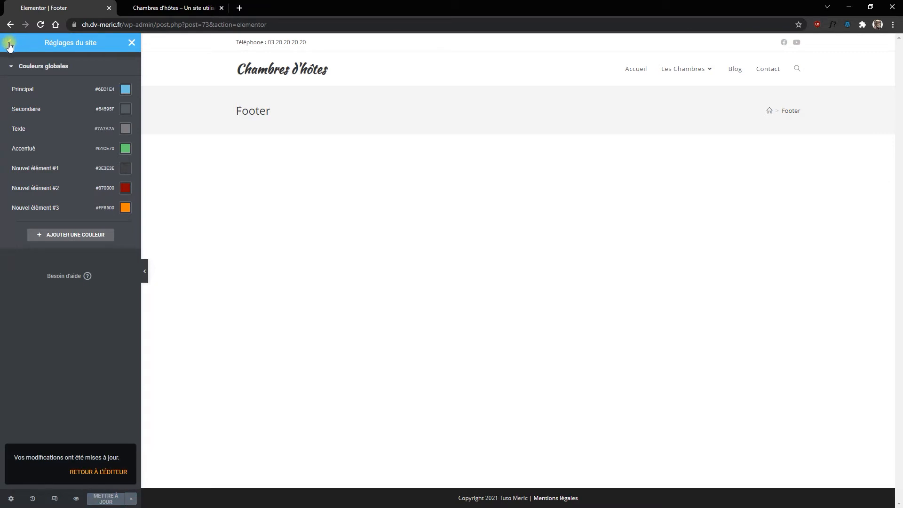
{"action": "left_click", "coordinate": [9, 43]}
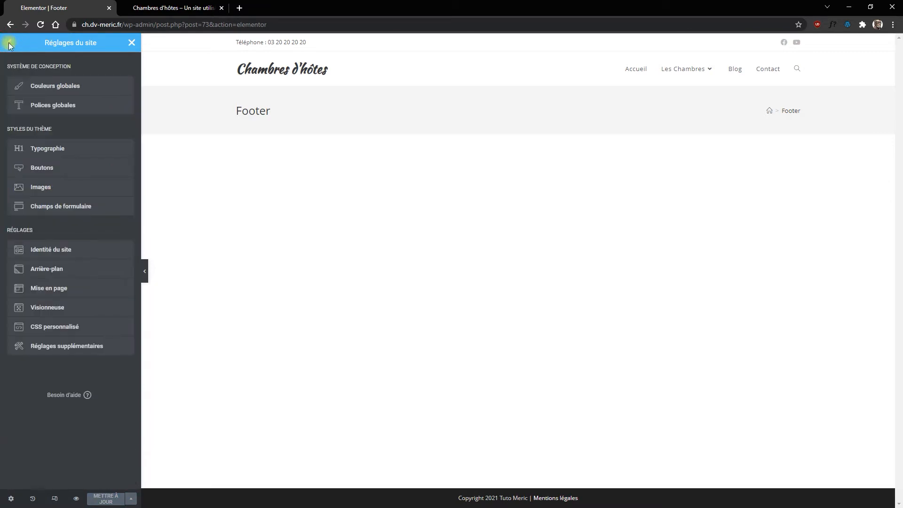
{"action": "left_click", "coordinate": [132, 42]}
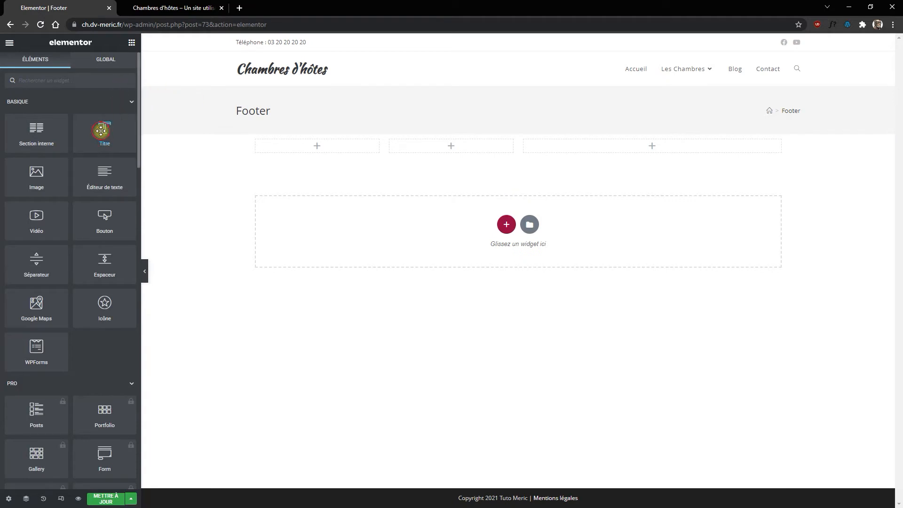
Add a Titre widget to the section's first column with the text "Chambres d'hôtes"
{"action": "left_click_drag", "start_coordinate": [101, 131], "coordinate": [313, 144]}
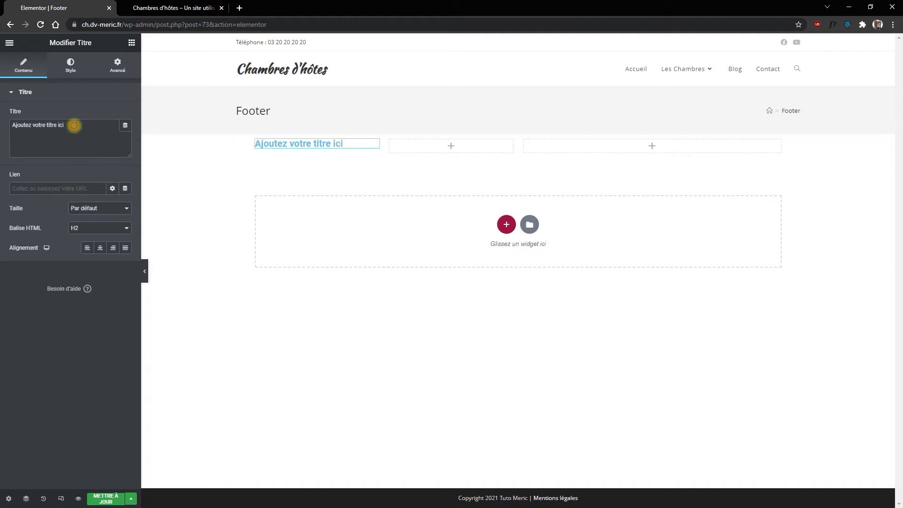
{"action": "left_click_drag", "start_coordinate": [74, 125], "coordinate": [1, 125]}
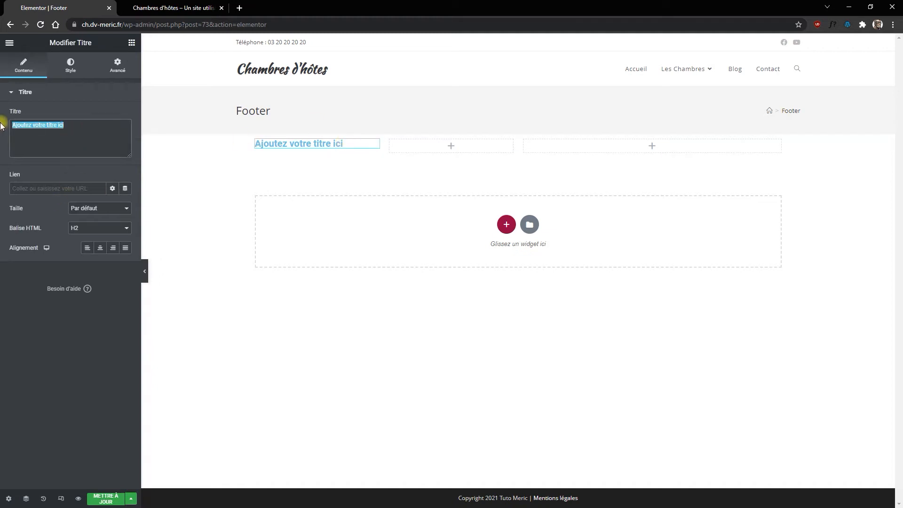
{"action": "type", "text": "Chambres d'hôtes"}
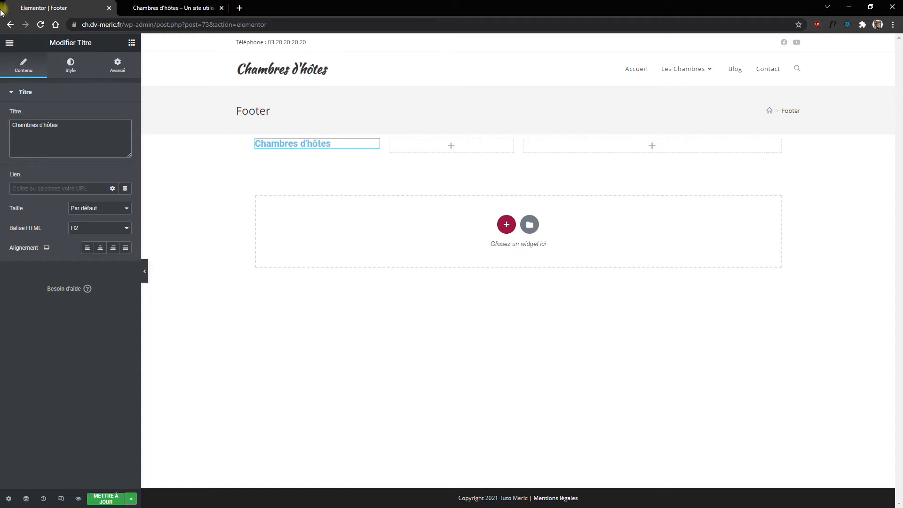
Style the "Chambres d'hôtes" heading with the global Secondaire text colour and an 18 px font size
{"action": "left_click", "coordinate": [77, 69]}
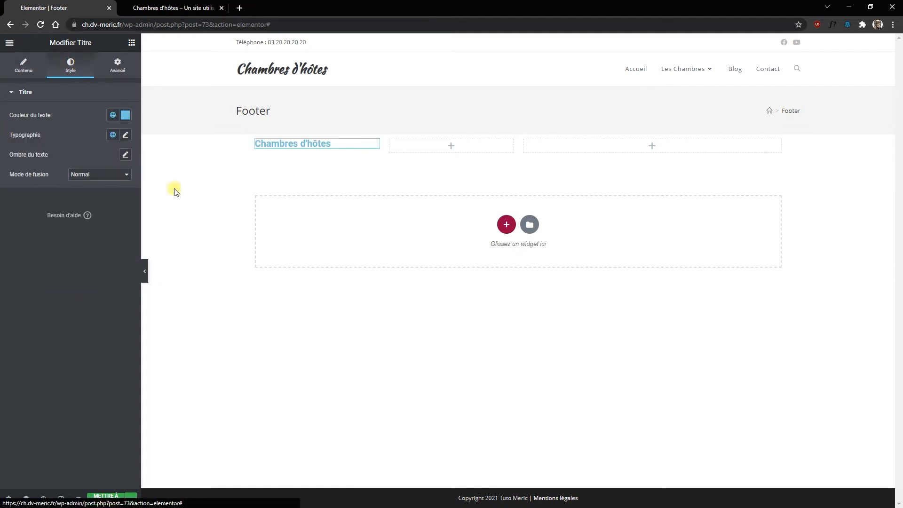
{"action": "left_click", "coordinate": [113, 115]}
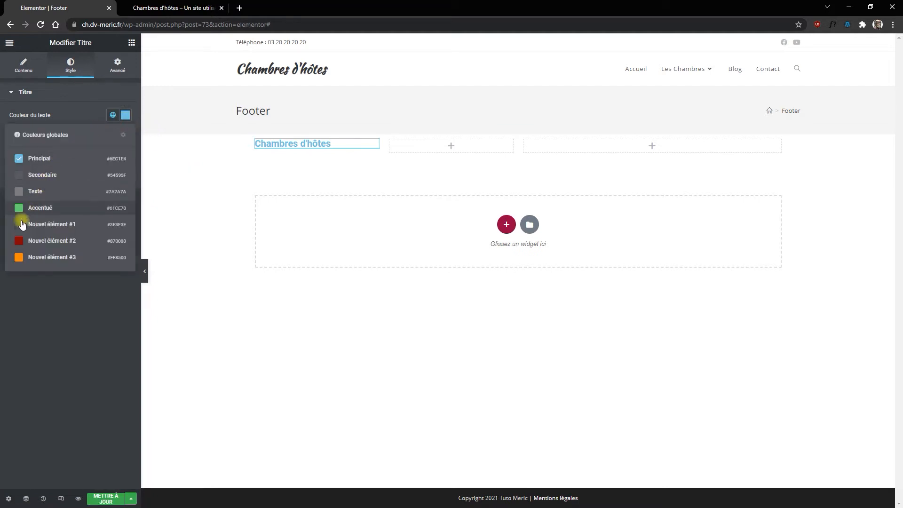
{"action": "left_click", "coordinate": [25, 175]}
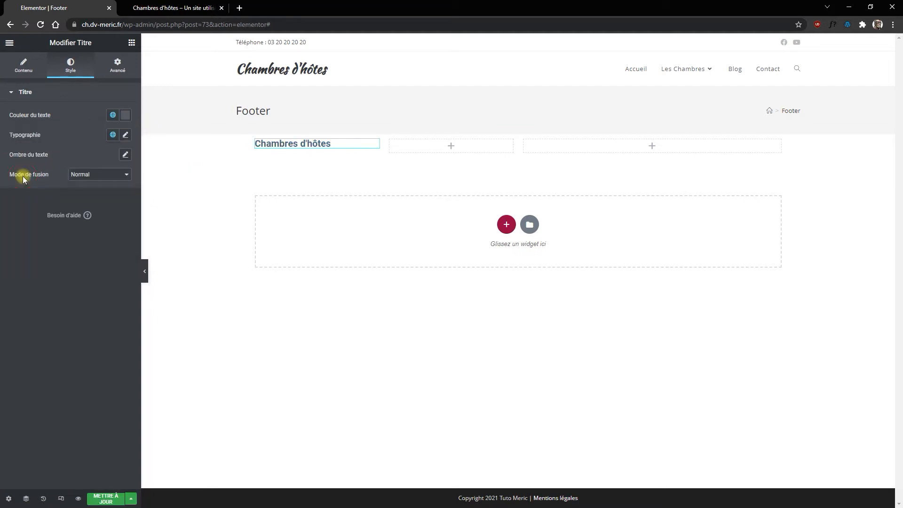
{"action": "left_click", "coordinate": [126, 136]}
{"action": "left_click", "coordinate": [119, 207]}
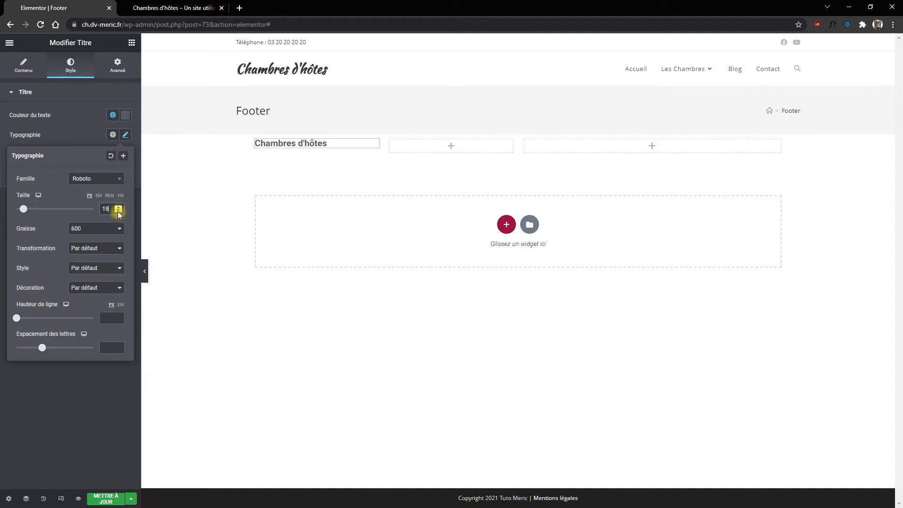
{"action": "left_click", "coordinate": [118, 213]}
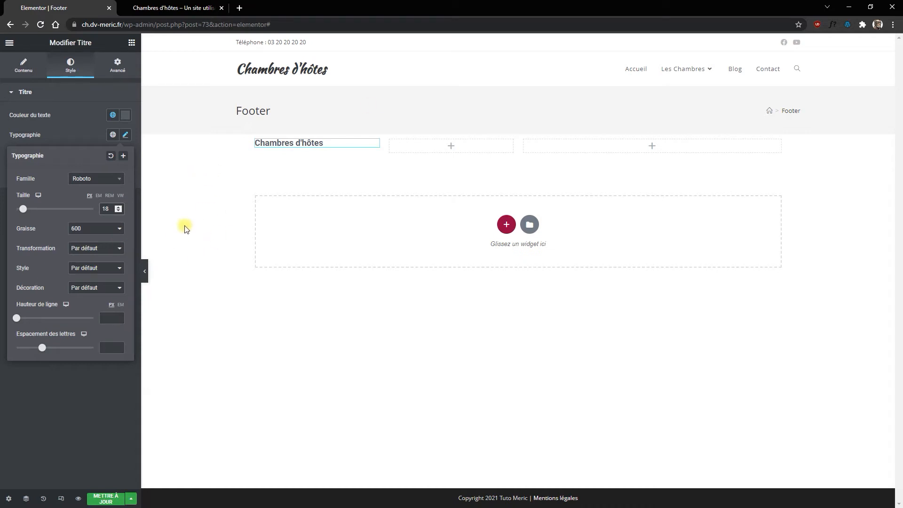
{"action": "left_click", "coordinate": [75, 125]}
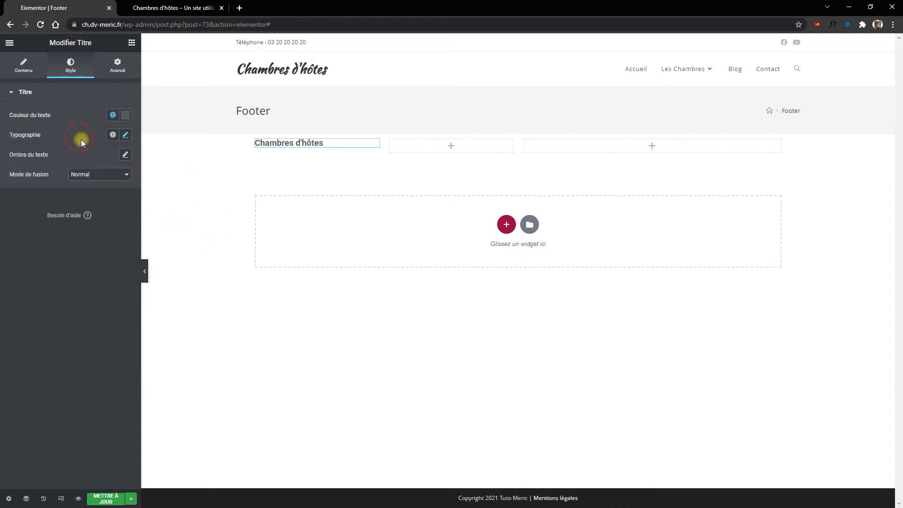
Add an Éditeur de texte widget below the first column's heading containing the business's postal address and its phone number prefixed with "Tél."
{"action": "left_click", "coordinate": [131, 43]}
{"action": "left_click_drag", "start_coordinate": [104, 174], "coordinate": [289, 144]}
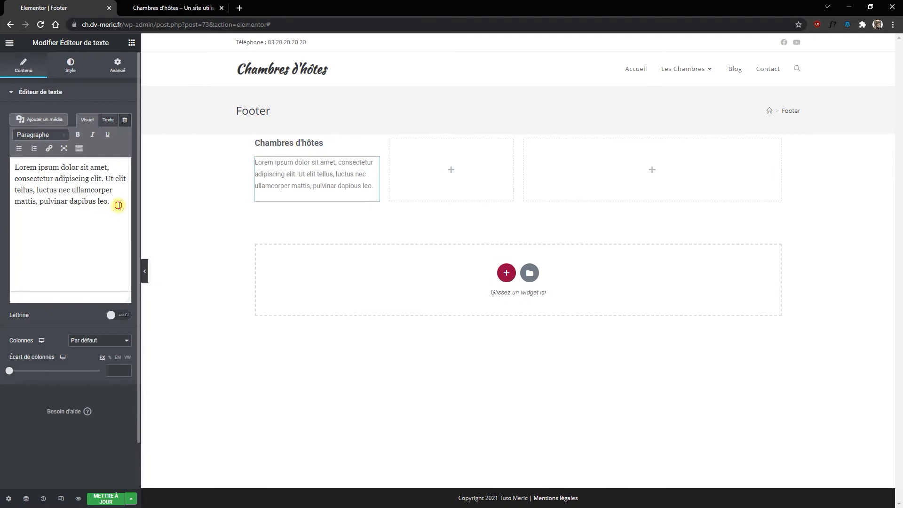
{"action": "left_click_drag", "start_coordinate": [118, 205], "coordinate": [2, 128]}
{"action": "type", "text": "Place de la Ga"}
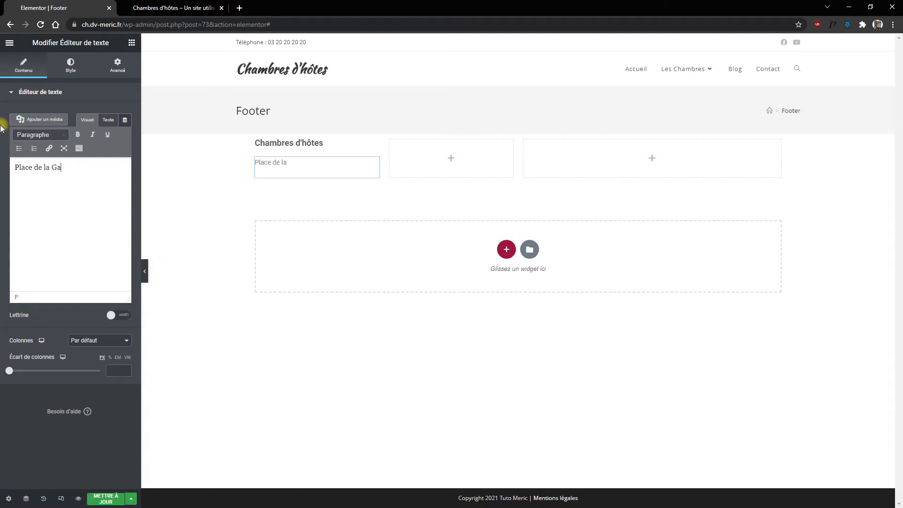
{"action": "type", "text": "89000 Auxerre"}
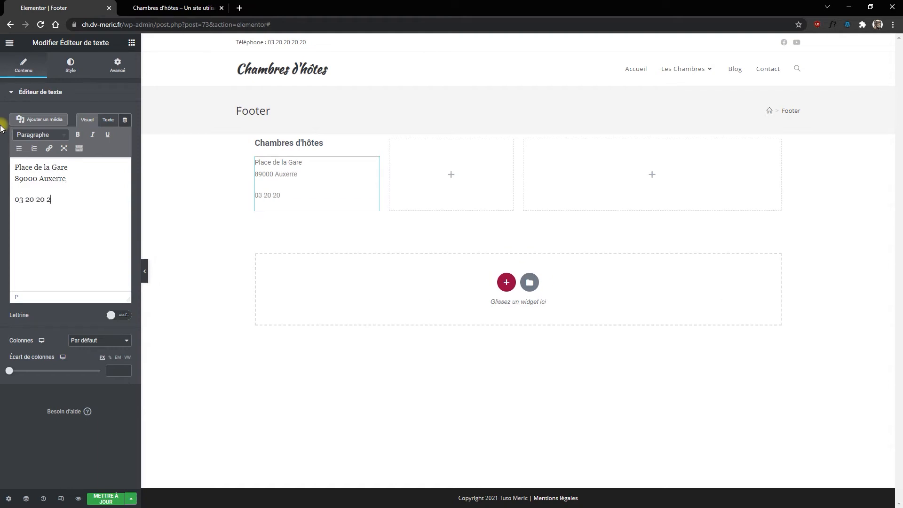
{"action": "key", "text": "shift+Home"}
{"action": "type", "text": "T"}
Make the telephone line in the first column's text bold
{"action": "key", "text": "shift+Home"}
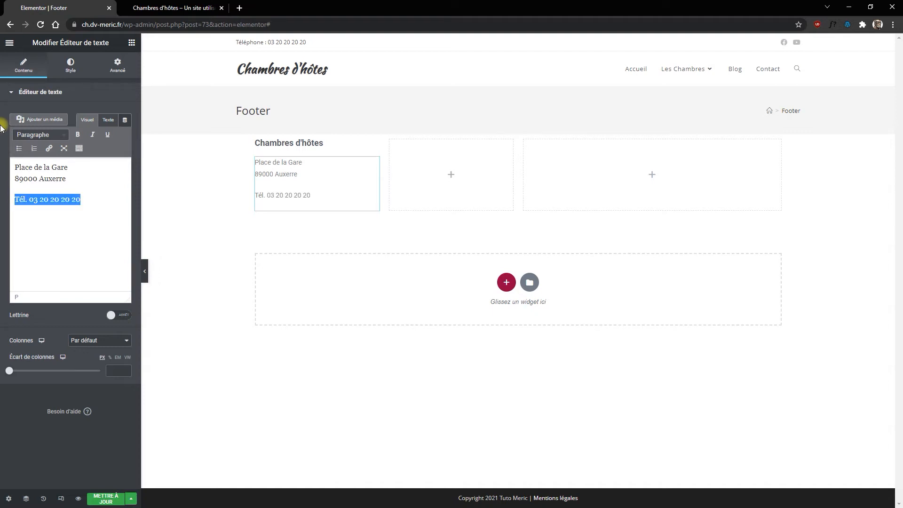
{"action": "left_click", "coordinate": [79, 148]}
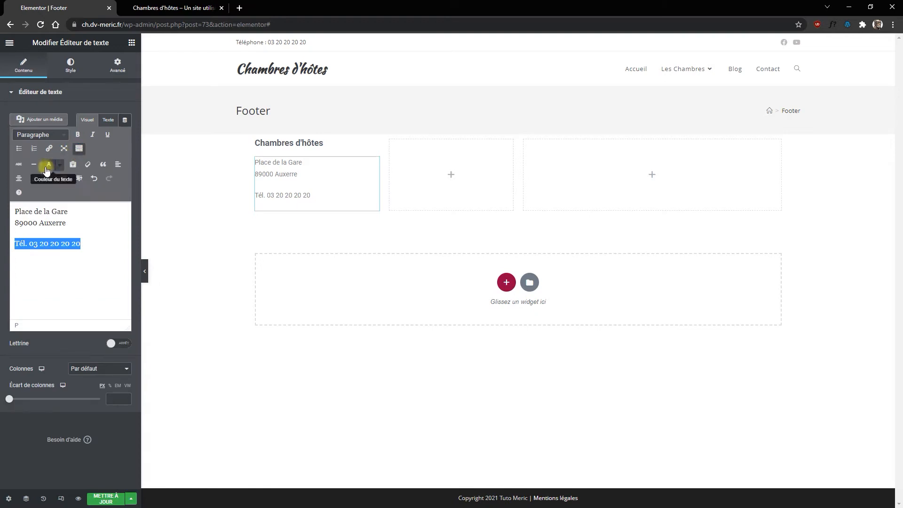
{"action": "left_click", "coordinate": [78, 135]}
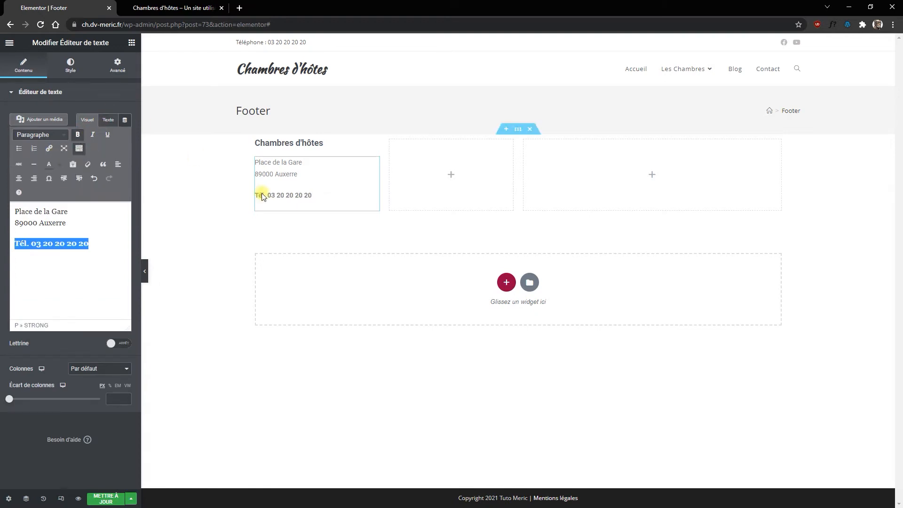
Set the font size of the address text to 16 px
{"action": "left_click", "coordinate": [75, 75]}
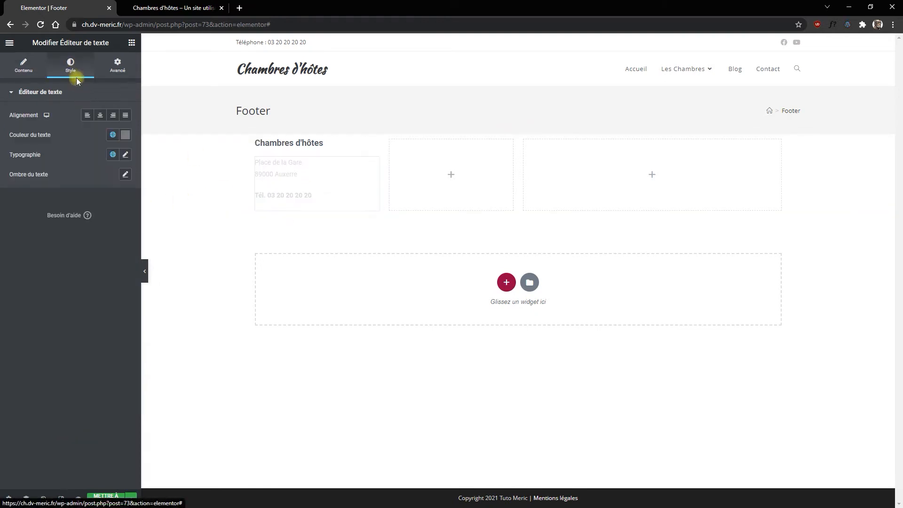
{"action": "left_click", "coordinate": [125, 155]}
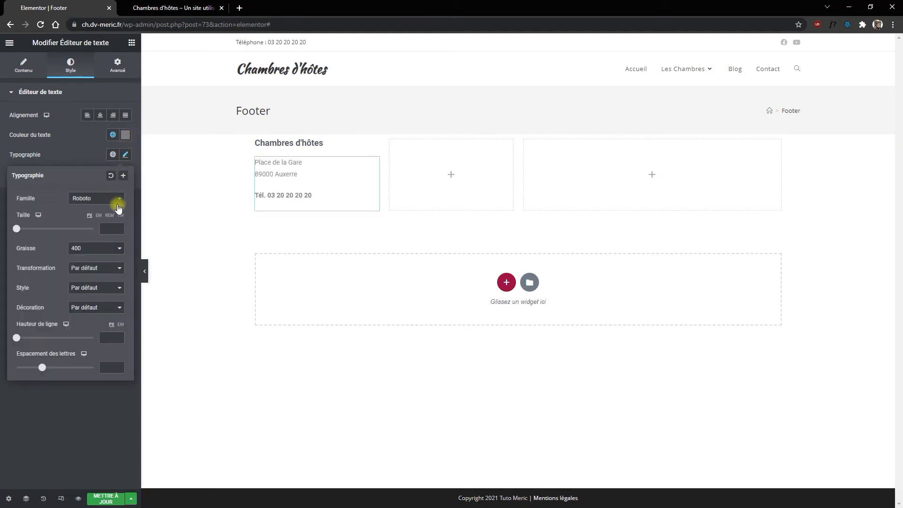
{"action": "left_click", "coordinate": [119, 227]}
{"action": "left_click", "coordinate": [119, 227]}
{"action": "left_click", "coordinate": [119, 228]}
{"action": "left_click", "coordinate": [119, 228]}
{"action": "left_click", "coordinate": [118, 227]}
{"action": "left_click", "coordinate": [119, 227]}
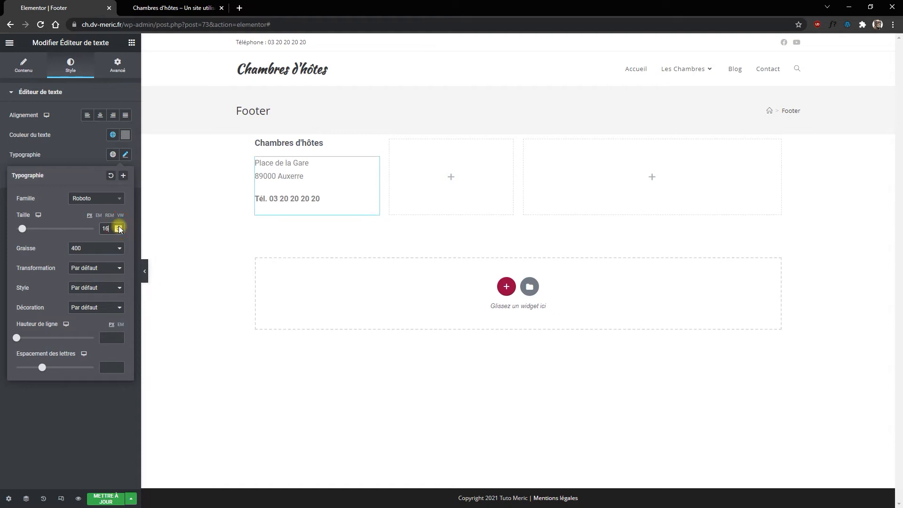
Duplicate the "Chambres d'hôtes" heading, move the copy into the second column and change its text to "A Visiter"
{"action": "left_click", "coordinate": [337, 150]}
{"action": "right_click", "coordinate": [376, 146]}
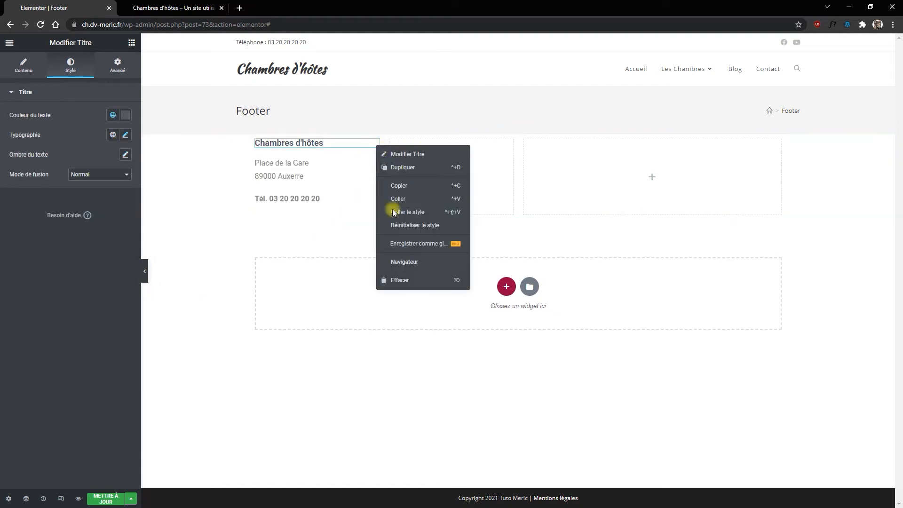
{"action": "left_click", "coordinate": [412, 174]}
{"action": "left_click_drag", "start_coordinate": [373, 161], "coordinate": [437, 163]}
{"action": "left_click_drag", "start_coordinate": [64, 124], "coordinate": [4, 60]}
{"action": "type", "text": "A Visiter"}
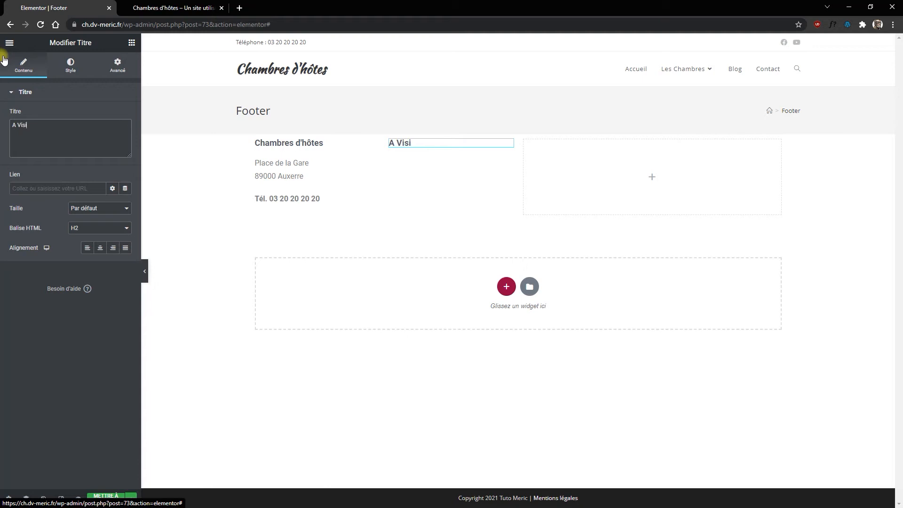
Add a Liste d'icône widget below the "A Visiter" heading in the second column
{"action": "left_click", "coordinate": [132, 44]}
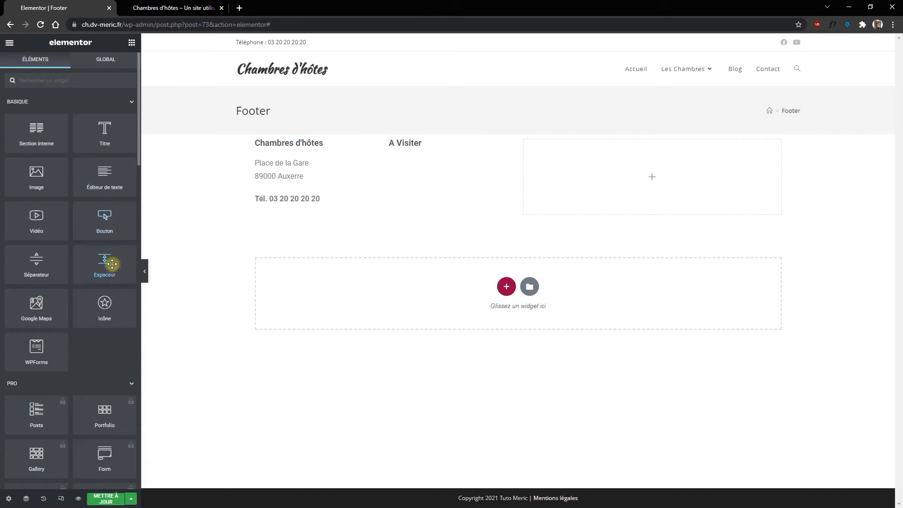
{"action": "scroll", "coordinate": [112, 264], "scroll_direction": "down", "scroll_amount": 1}
{"action": "mouse_move", "coordinate": [101, 125]}
{"action": "left_mouse_down"}
{"action": "mouse_move", "coordinate": [162, 154]}
{"action": "mouse_move", "coordinate": [103, 138]}
{"action": "left_mouse_up"}
{"action": "scroll", "coordinate": [95, 193], "scroll_direction": "down", "scroll_amount": 4}
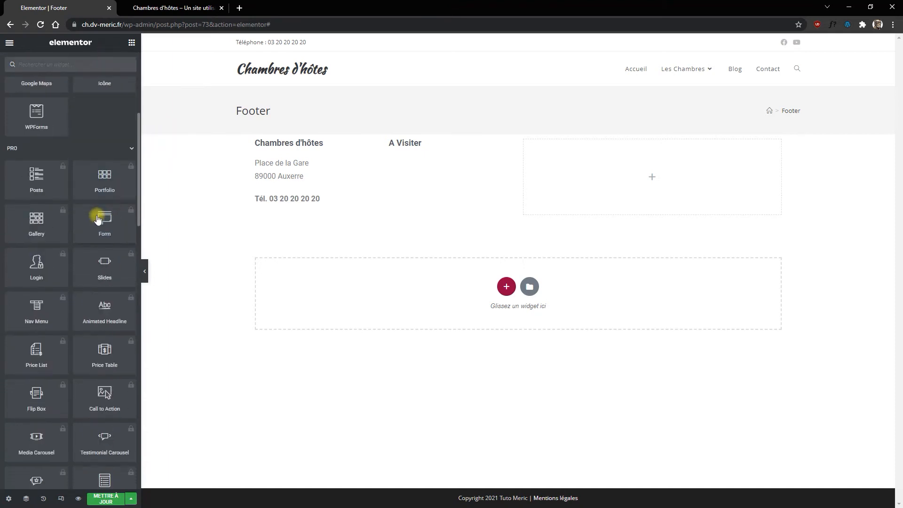
{"action": "left_click", "coordinate": [128, 149]}
{"action": "scroll", "coordinate": [115, 174], "scroll_direction": "down", "scroll_amount": 1}
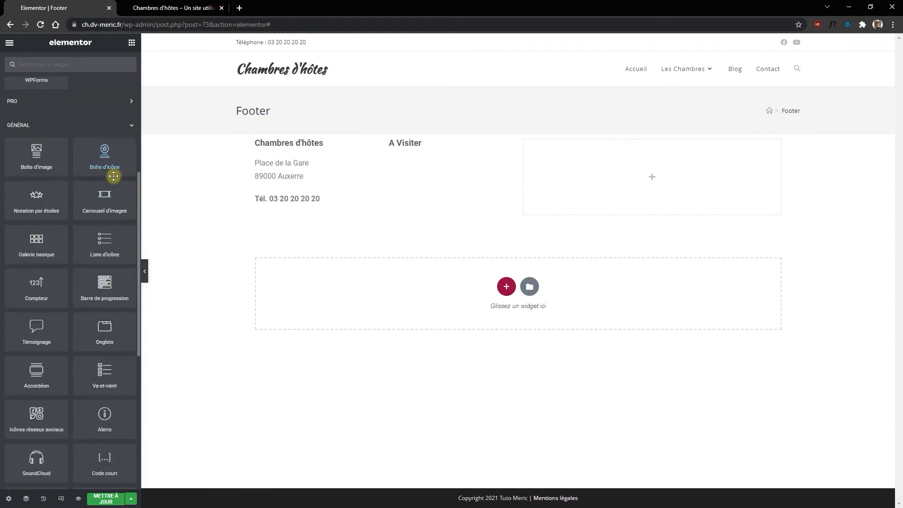
{"action": "left_click_drag", "start_coordinate": [102, 237], "coordinate": [422, 165]}
{"action": "left_click_drag", "start_coordinate": [105, 242], "coordinate": [411, 167]}
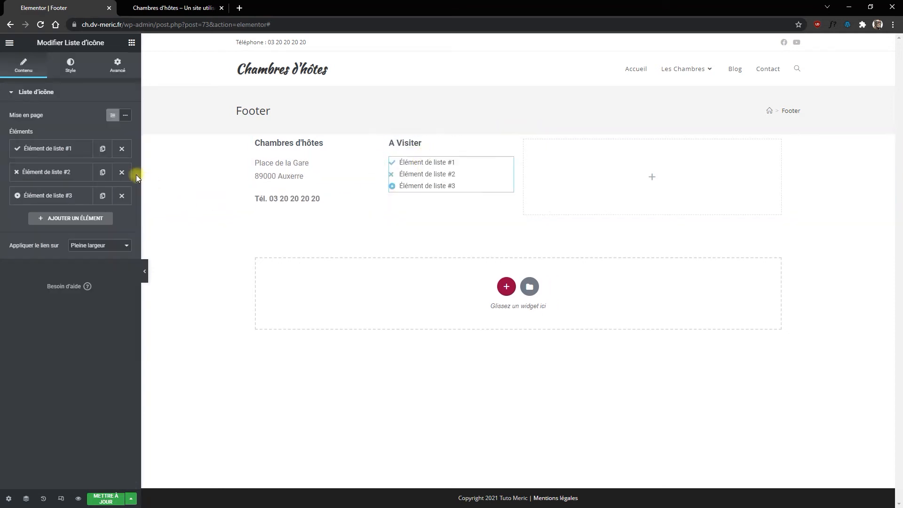
Delete the second and third icon list items and duplicate the first one to make four checkmark items
{"action": "left_click", "coordinate": [122, 196]}
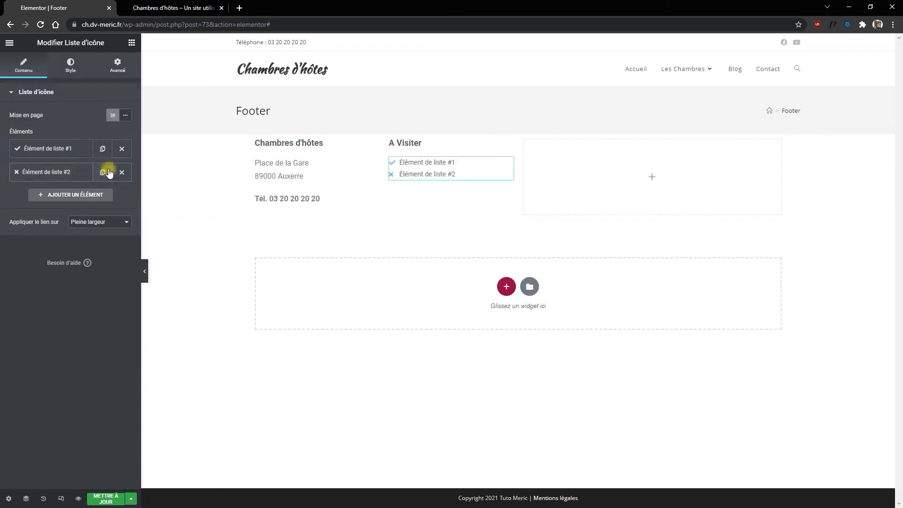
{"action": "left_click", "coordinate": [122, 172]}
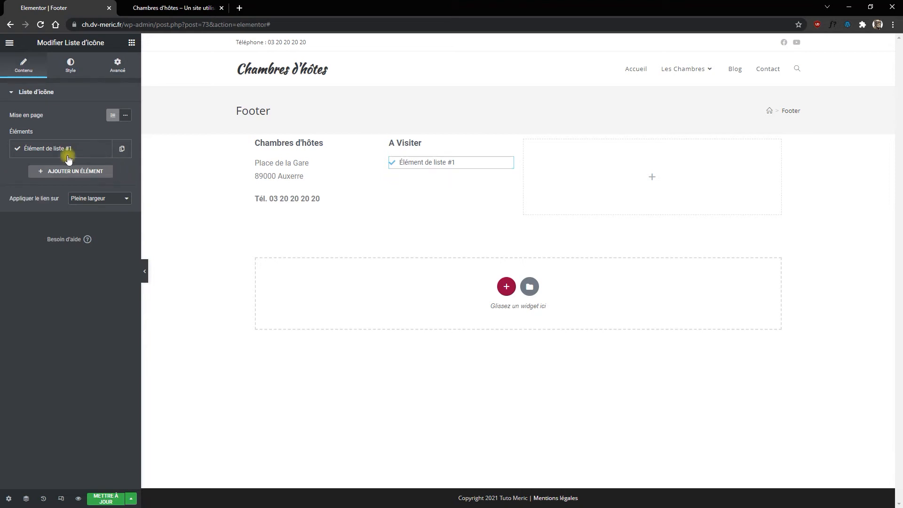
{"action": "left_click", "coordinate": [120, 148]}
{"action": "left_click", "coordinate": [103, 172]}
{"action": "left_click", "coordinate": [103, 173]}
Rename the first two icon list items "Site 01" and "Site 02"
{"action": "left_click", "coordinate": [64, 148]}
{"action": "triple_click", "coordinate": [71, 182]}
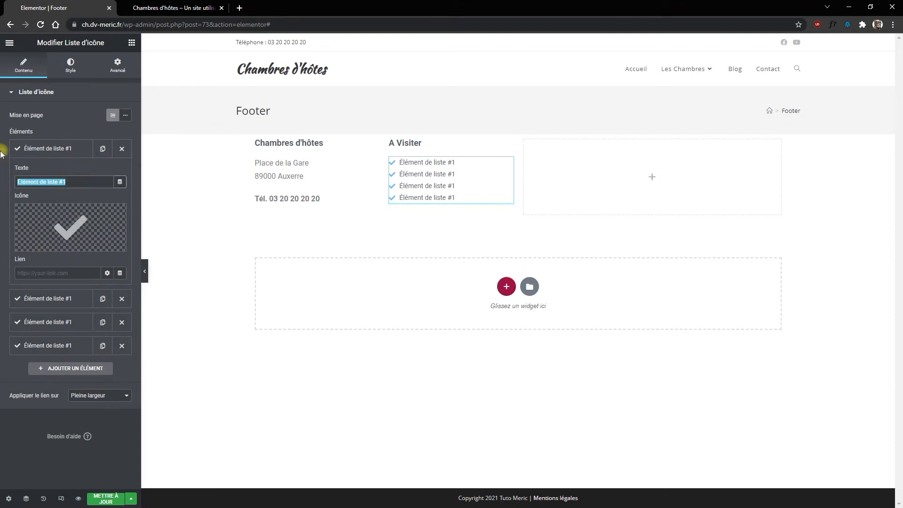
{"action": "type", "text": "Site 01"}
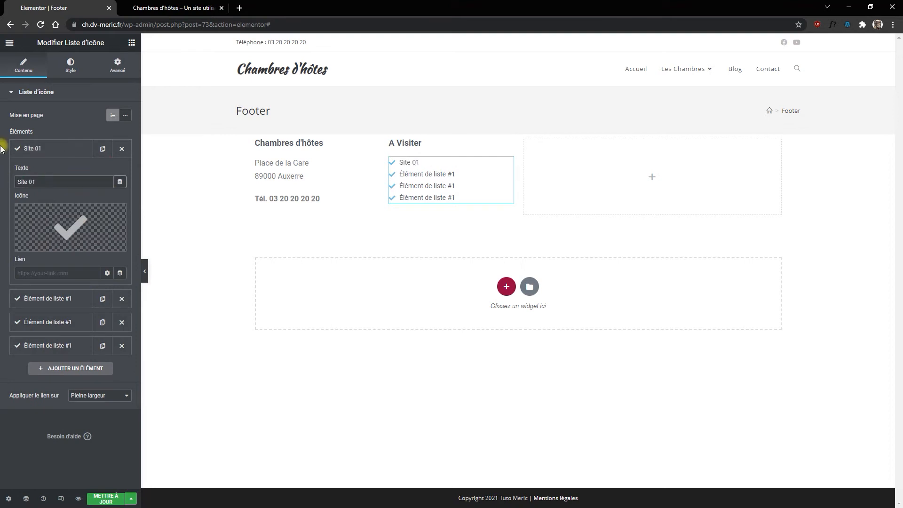
{"action": "left_click", "coordinate": [61, 153]}
{"action": "left_click", "coordinate": [64, 172]}
{"action": "left_click", "coordinate": [94, 206]}
{"action": "key", "text": "ctrl+a"}
{"action": "type", "text": "S"}
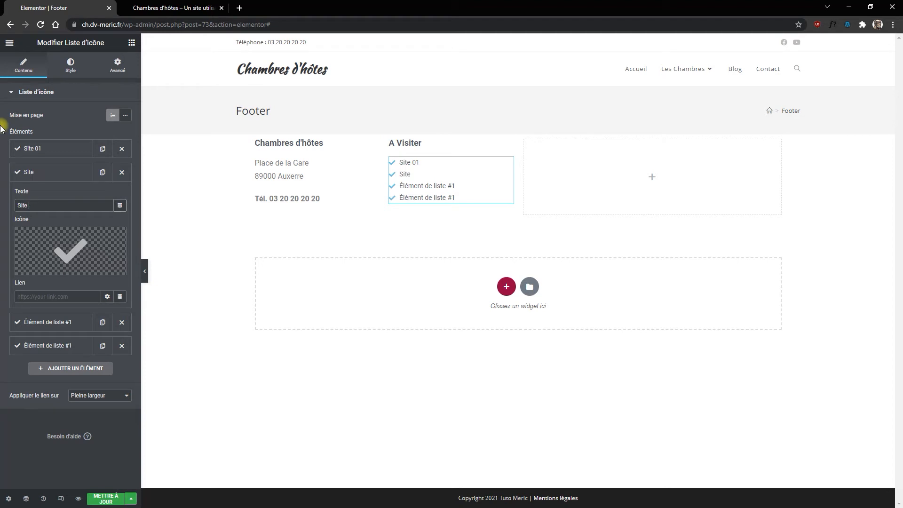
{"action": "left_click", "coordinate": [37, 172]}
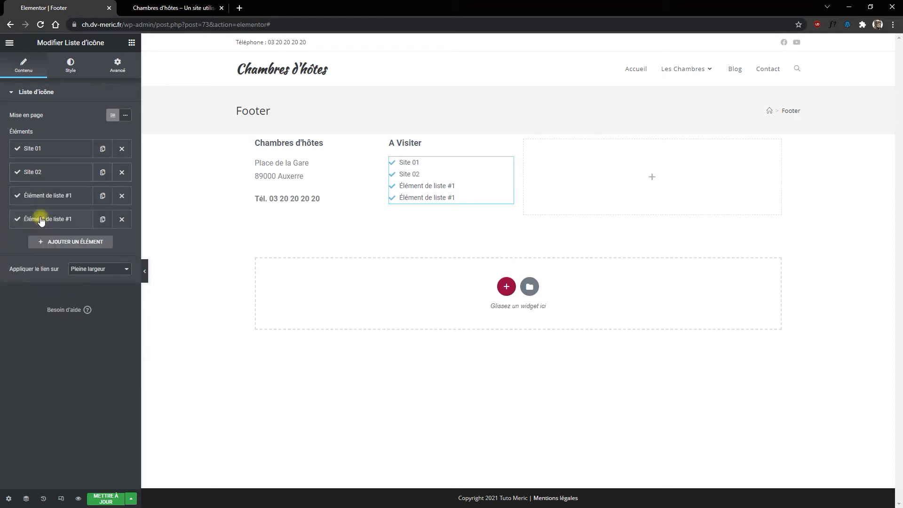
Rename the third and fourth icon list items "Site 03" and "Site 04"
{"action": "left_click", "coordinate": [49, 200]}
{"action": "left_click", "coordinate": [52, 229]}
{"action": "key", "text": "ctrl+a"}
{"action": "type", "text": "Si"}
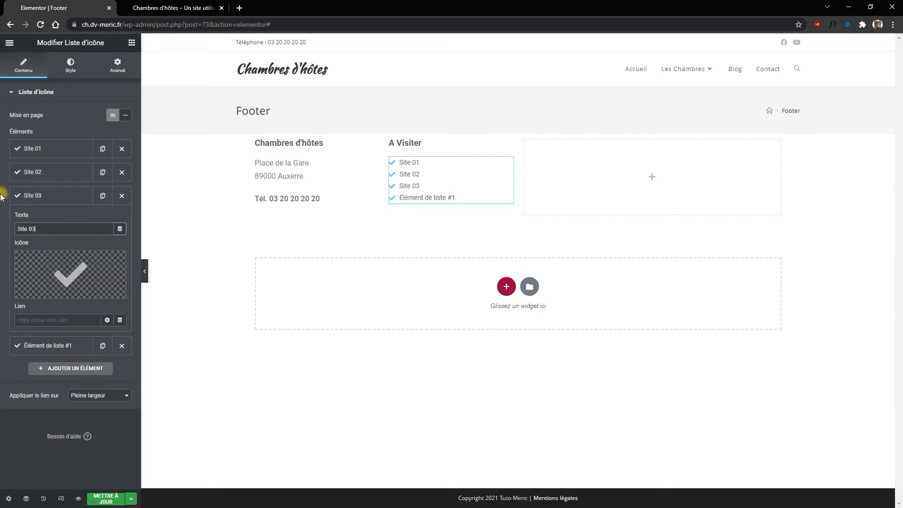
{"action": "left_click", "coordinate": [37, 195]}
{"action": "left_click", "coordinate": [50, 219]}
{"action": "left_click", "coordinate": [48, 253]}
{"action": "key", "text": "ctrl+a"}
{"action": "type", "text": "Si"}
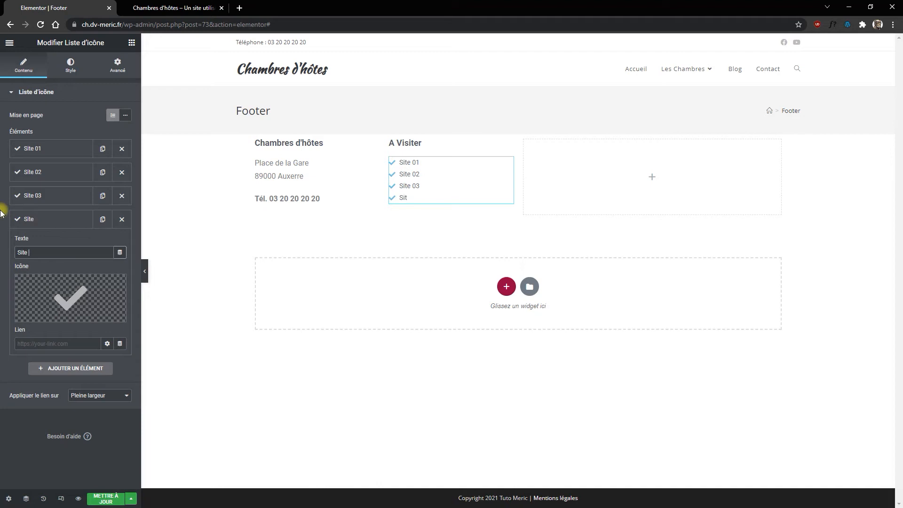
Give the "Site 01" item the link "#" opening in a new window, and save the footer
{"action": "left_click", "coordinate": [36, 149]}
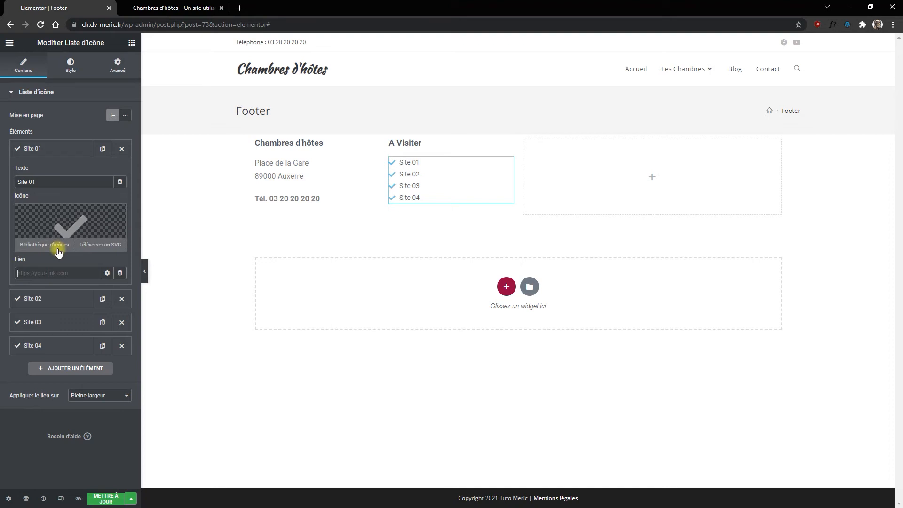
{"action": "type", "text": "#"}
{"action": "left_click", "coordinate": [107, 274]}
{"action": "left_click", "coordinate": [18, 288]}
{"action": "mouse_move", "coordinate": [67, 245]}
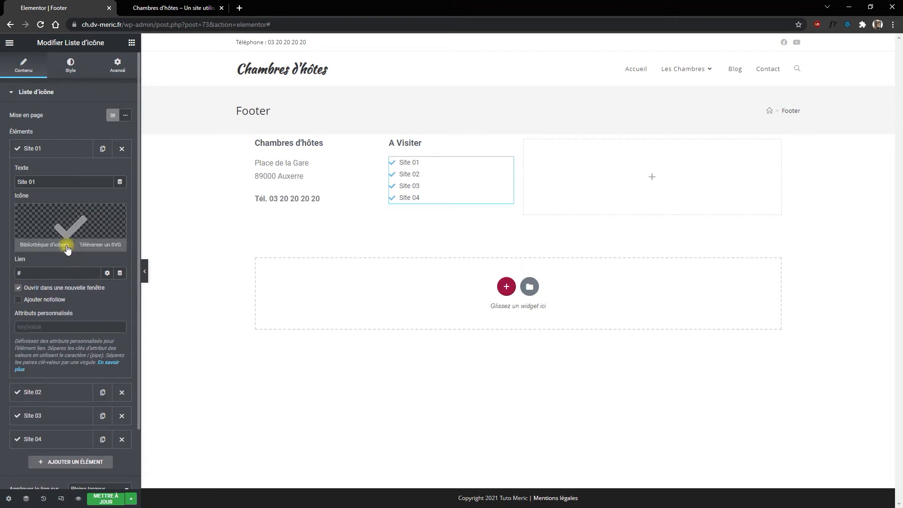
{"action": "left_click", "coordinate": [106, 495]}
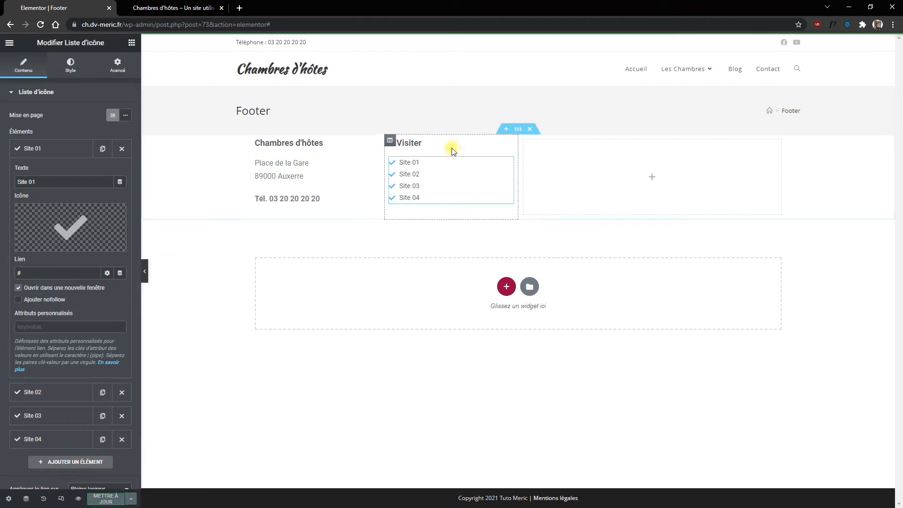
Add a Google Maps widget to the section's third column
{"action": "left_click", "coordinate": [71, 65]}
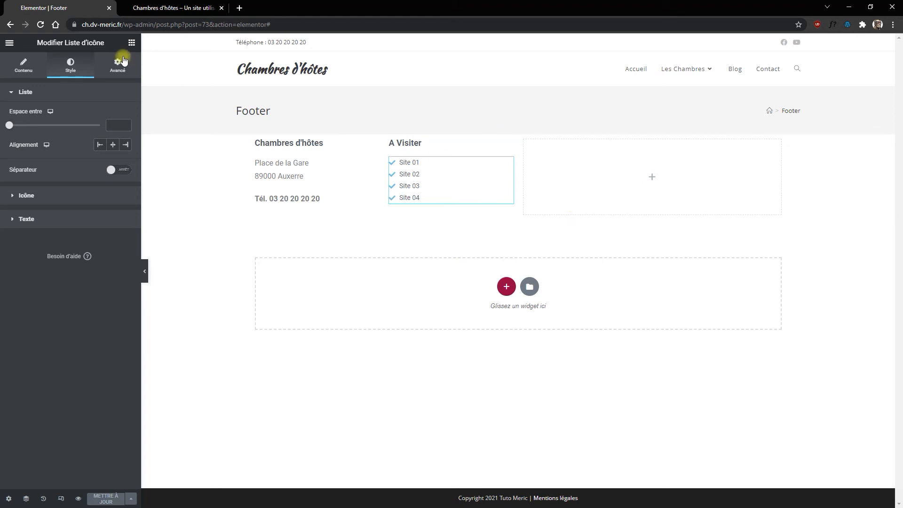
{"action": "left_click", "coordinate": [131, 43]}
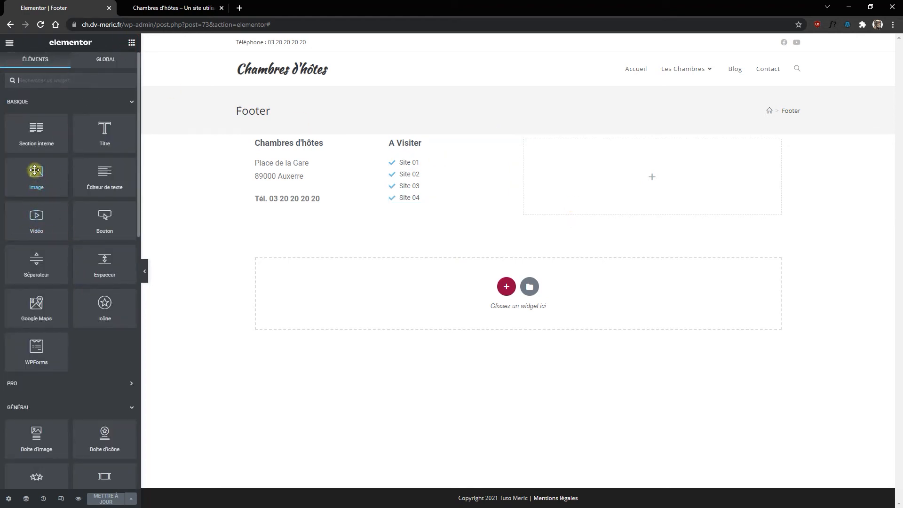
{"action": "left_click_drag", "start_coordinate": [29, 301], "coordinate": [652, 197]}
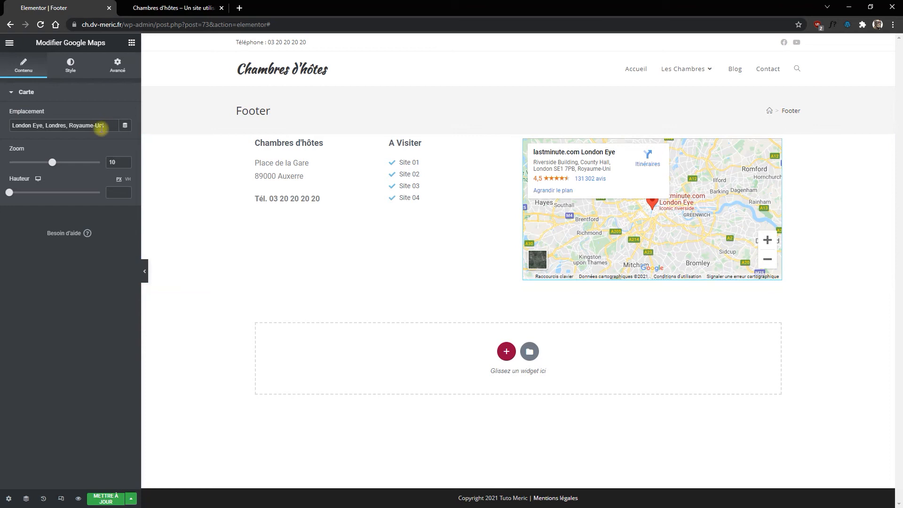
Set the map's zoom to 12 and its height to 250 px
{"action": "left_click", "coordinate": [55, 162]}
{"action": "left_click_drag", "start_coordinate": [55, 165], "coordinate": [63, 163]}
{"action": "left_click", "coordinate": [10, 193]}
{"action": "left_click_drag", "start_coordinate": [12, 196], "coordinate": [24, 197]}
{"action": "left_click_drag", "start_coordinate": [23, 196], "coordinate": [22, 196]}
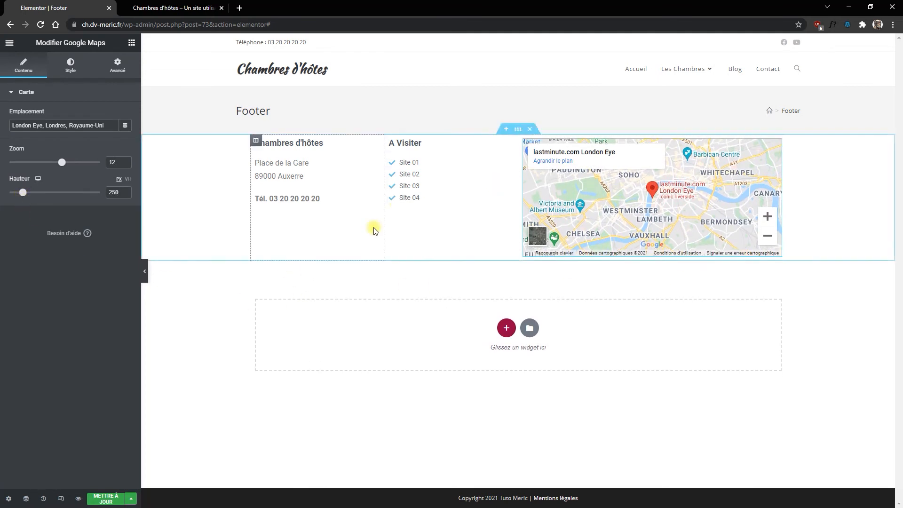
Give the three-column section a classic background using the dark red global colour
{"action": "left_click", "coordinate": [518, 131]}
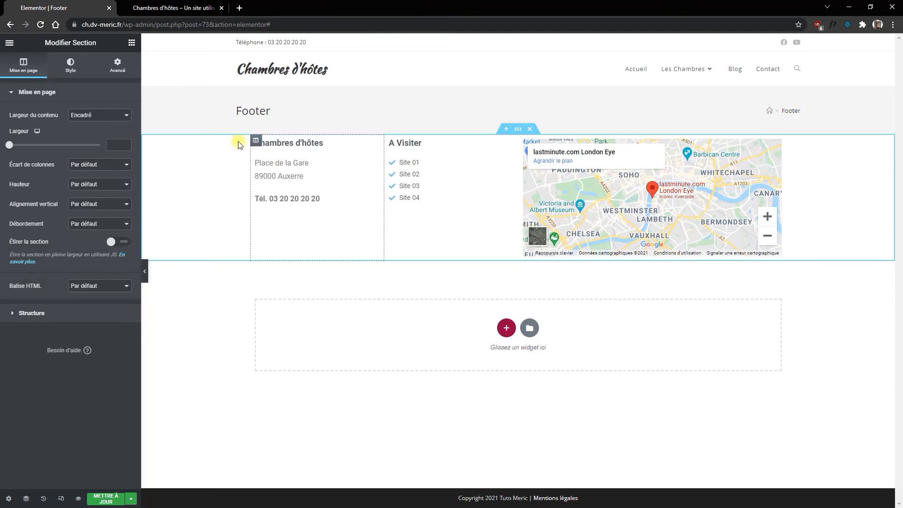
{"action": "left_click", "coordinate": [70, 67]}
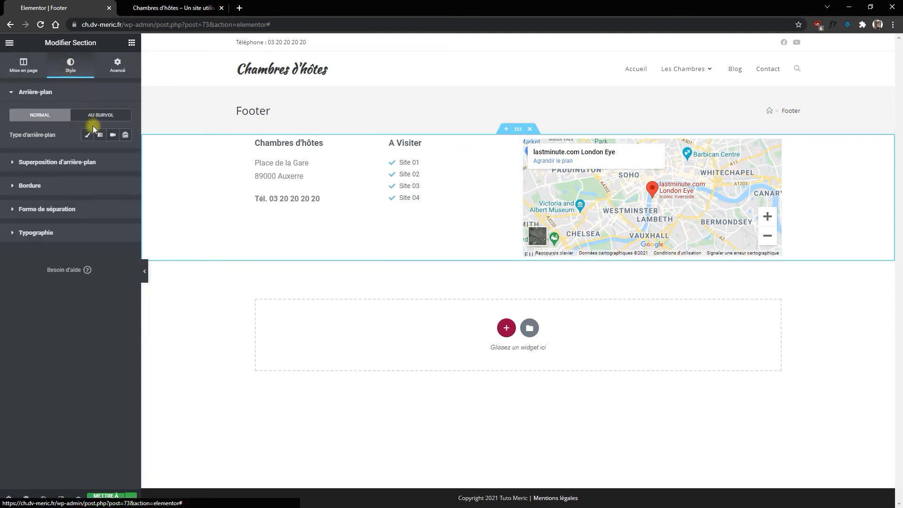
{"action": "left_click", "coordinate": [88, 136]}
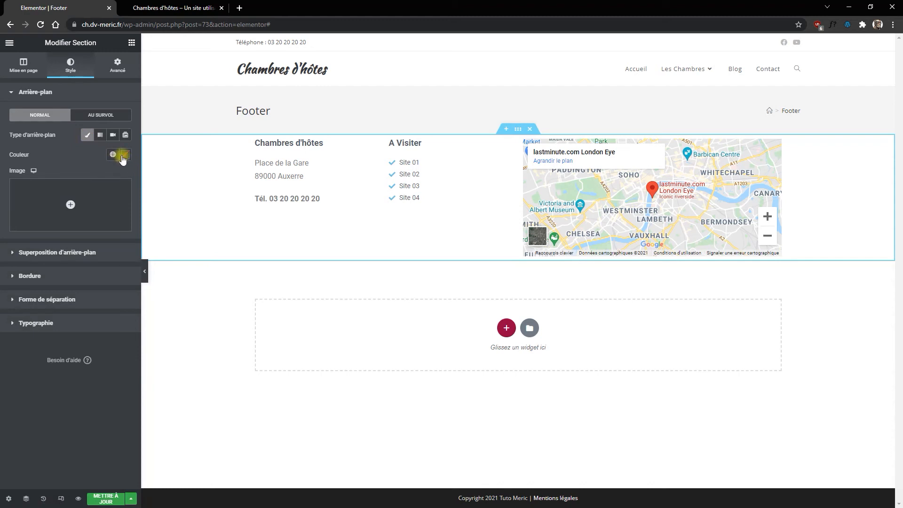
{"action": "left_click", "coordinate": [113, 155]}
{"action": "left_click", "coordinate": [27, 281]}
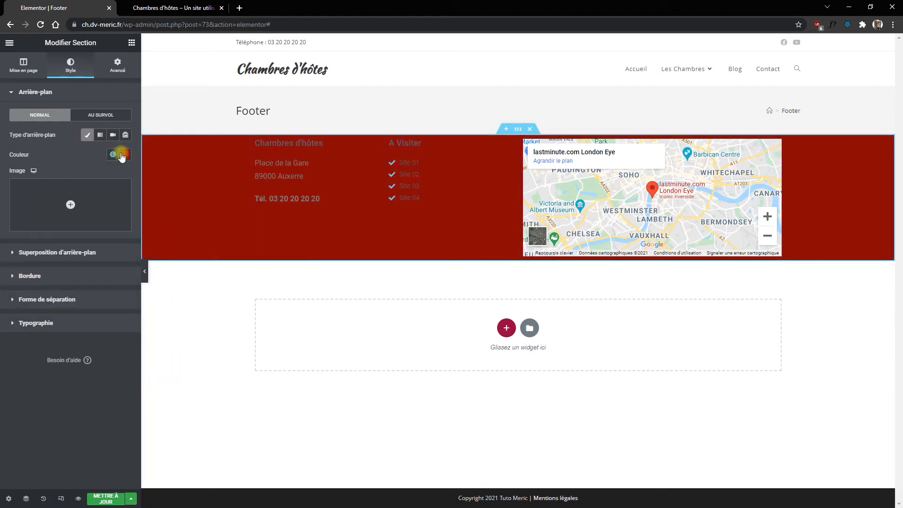
Set the text colour of the first column's "Chambres d'hôtes" heading and the address text below it to white (#FFFFFF)
{"action": "left_click", "coordinate": [307, 145]}
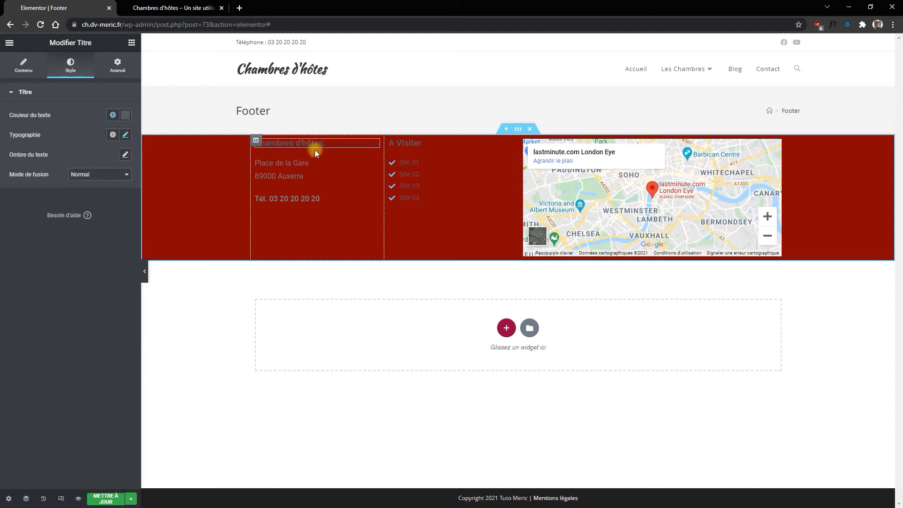
{"action": "left_click", "coordinate": [125, 115]}
{"action": "left_click", "coordinate": [18, 150]}
{"action": "left_click", "coordinate": [282, 159]}
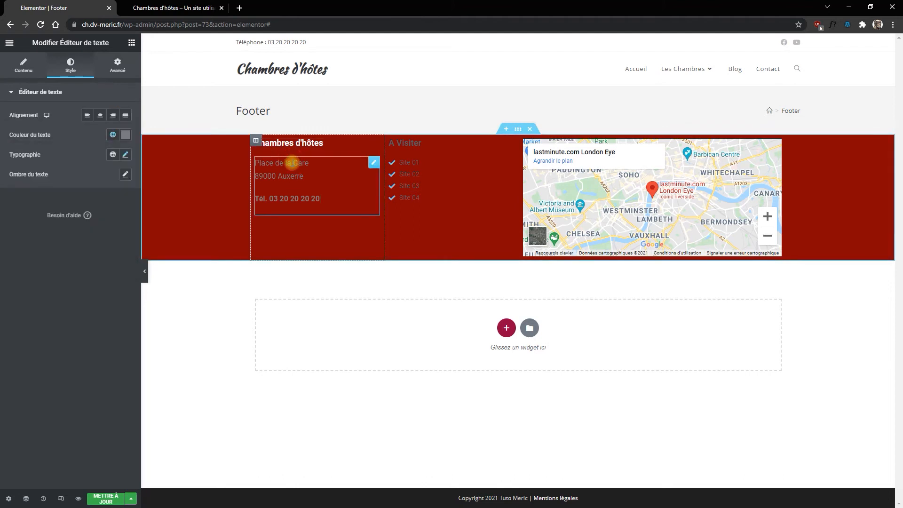
{"action": "left_click", "coordinate": [125, 135]}
{"action": "left_click_drag", "start_coordinate": [39, 185], "coordinate": [17, 169]}
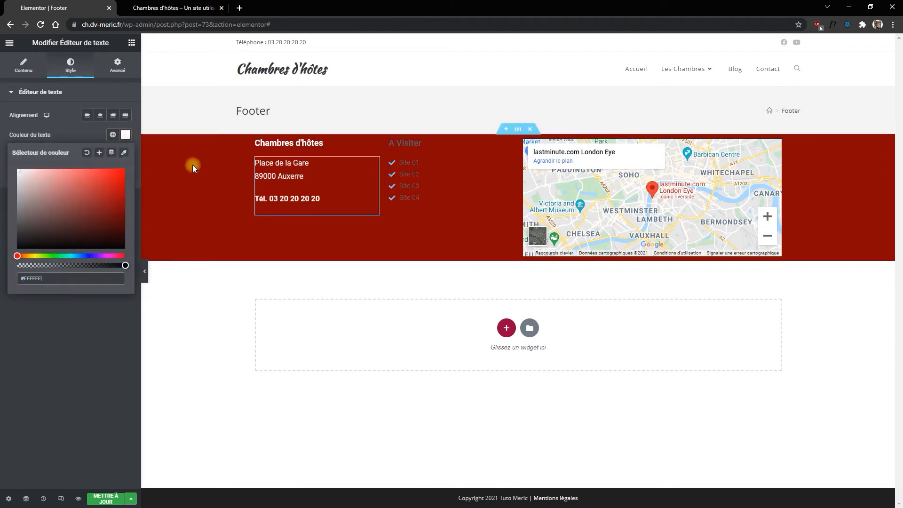
Set the text colour of the "A Visiter" heading in the second column to white (#FFFFFF)
{"action": "left_click", "coordinate": [412, 145]}
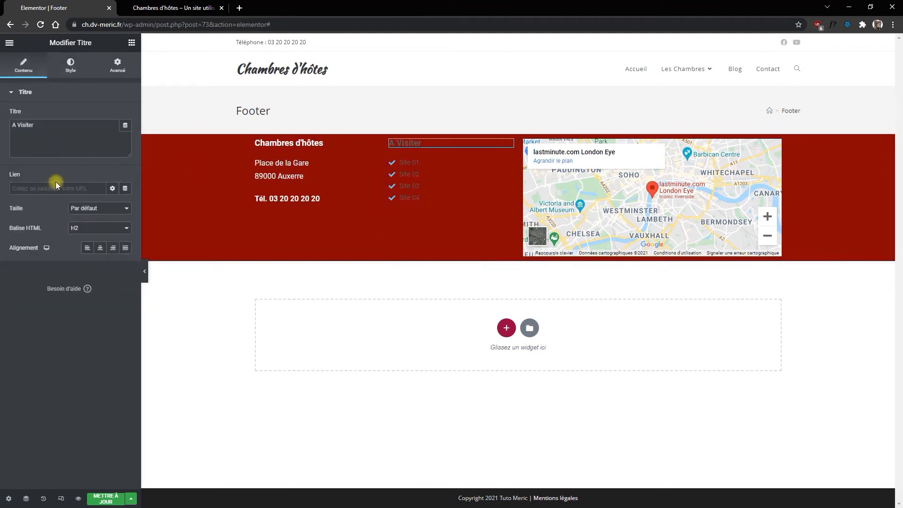
{"action": "left_click", "coordinate": [71, 65]}
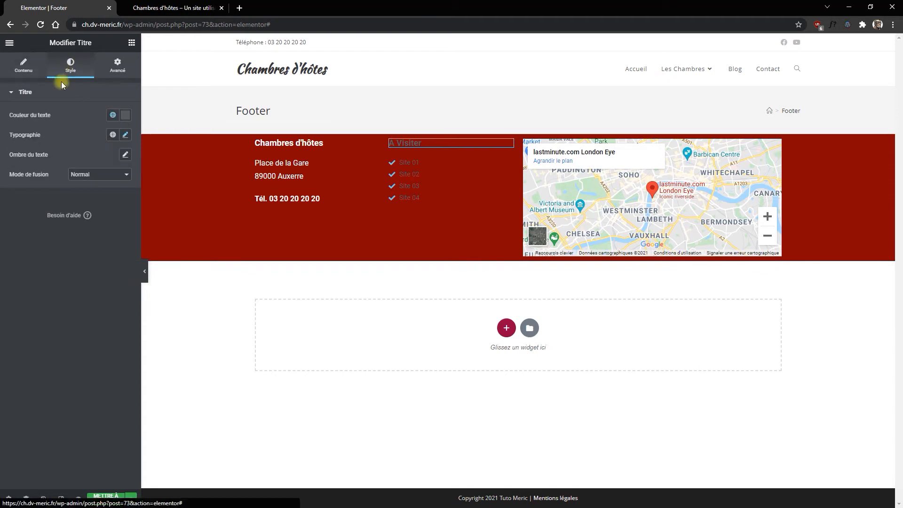
{"action": "left_click", "coordinate": [125, 136]}
{"action": "left_click", "coordinate": [126, 137]}
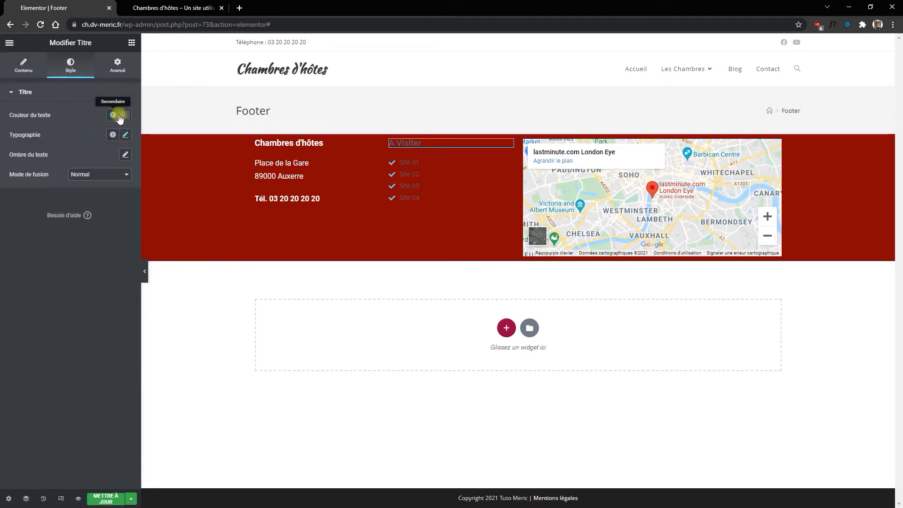
{"action": "left_click", "coordinate": [125, 114]}
{"action": "left_click_drag", "start_coordinate": [47, 165], "coordinate": [3, 135]}
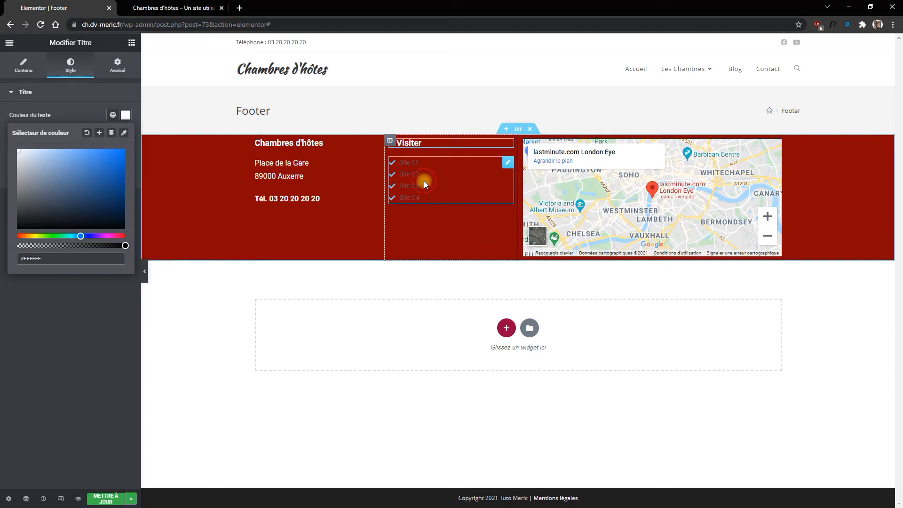
Set the icon colour of the site list under "A Visiter" to white
{"action": "left_click", "coordinate": [424, 181]}
{"action": "left_click", "coordinate": [39, 201]}
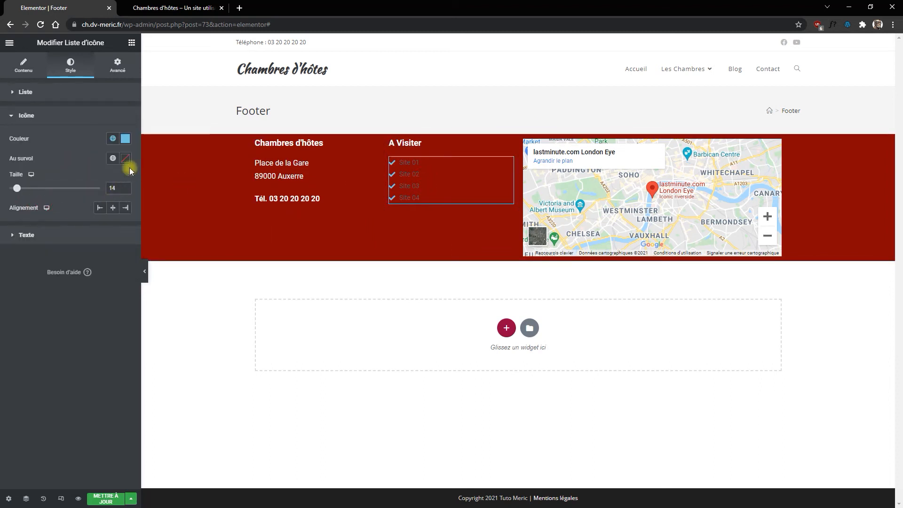
{"action": "left_click", "coordinate": [125, 139]}
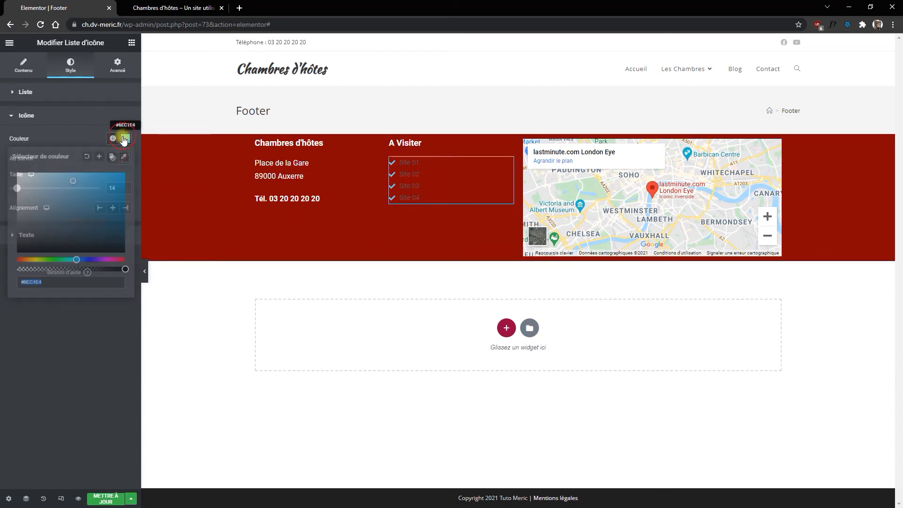
{"action": "left_click", "coordinate": [84, 127]}
{"action": "left_click", "coordinate": [56, 121]}
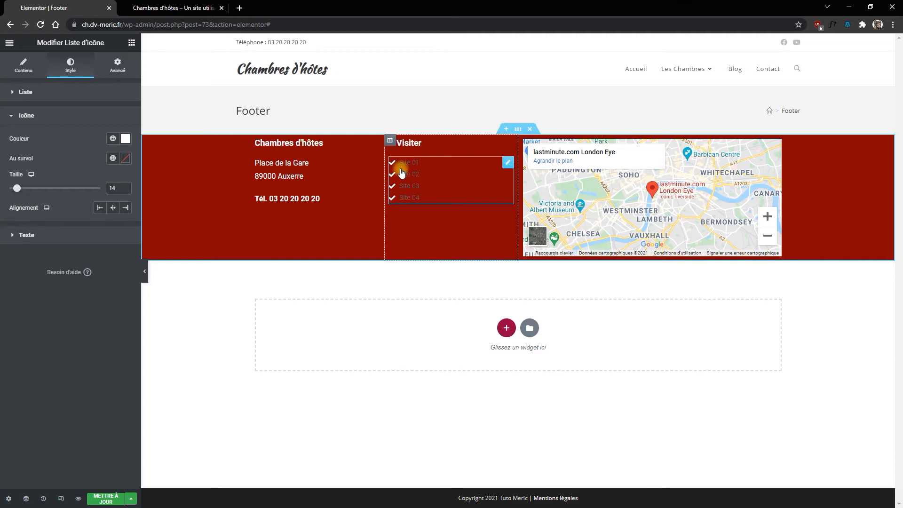
Set the site list's text colour to white and save the footer
{"action": "left_click", "coordinate": [43, 235]}
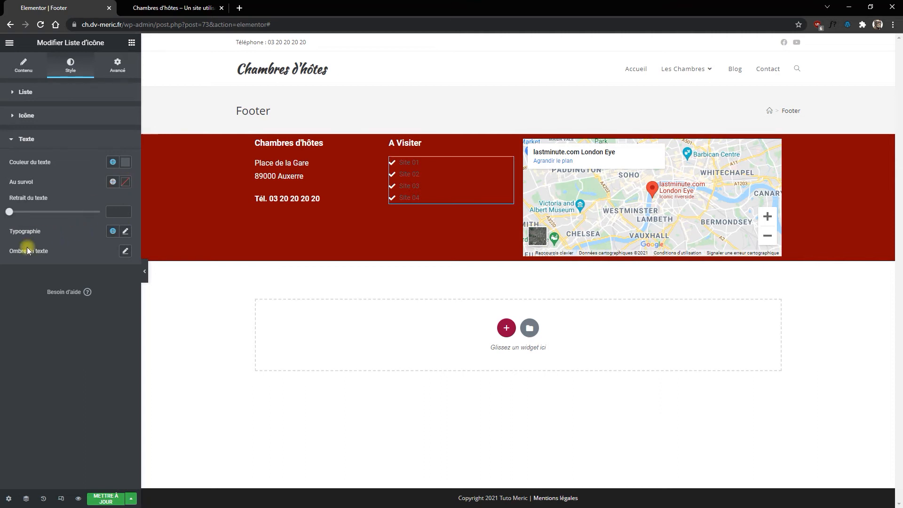
{"action": "left_click", "coordinate": [116, 161]}
{"action": "left_click", "coordinate": [22, 212]}
{"action": "left_click", "coordinate": [80, 146]}
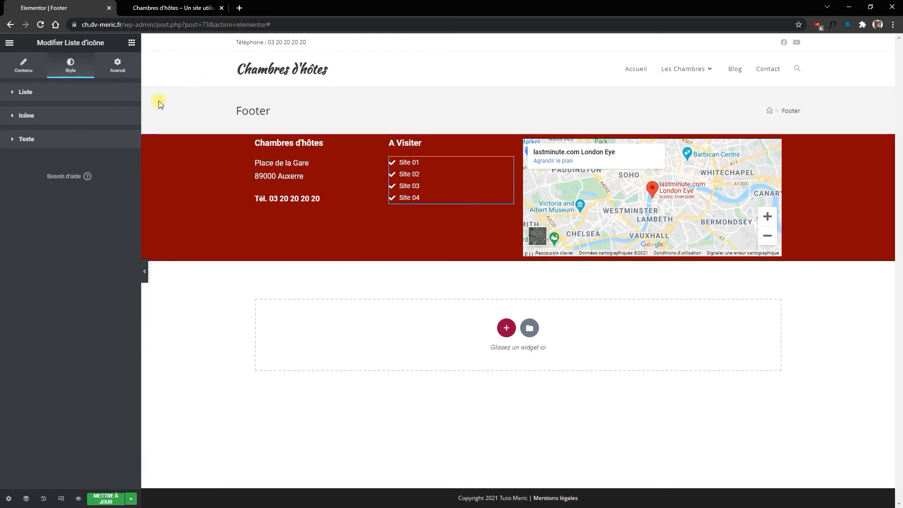
{"action": "left_click", "coordinate": [102, 497]}
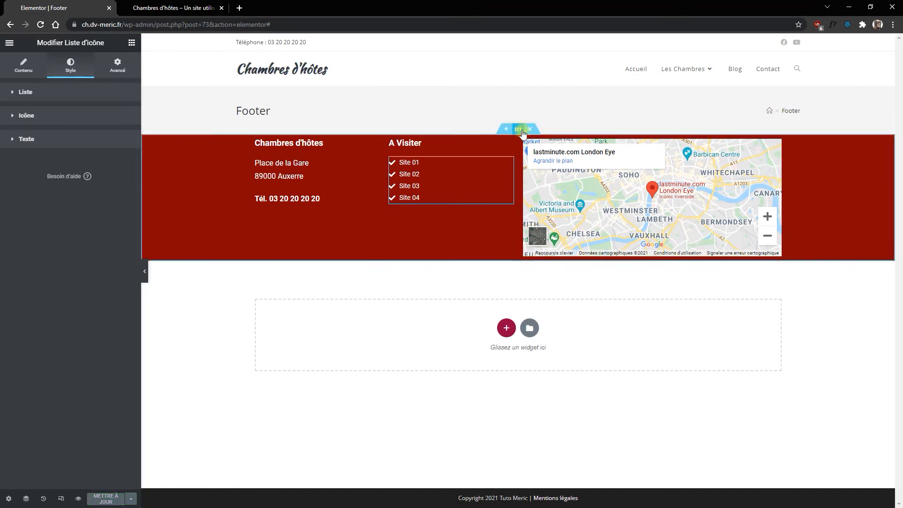
Unlink the footer section's padding values and set the top and bottom padding to 20 px
{"action": "left_click", "coordinate": [521, 131]}
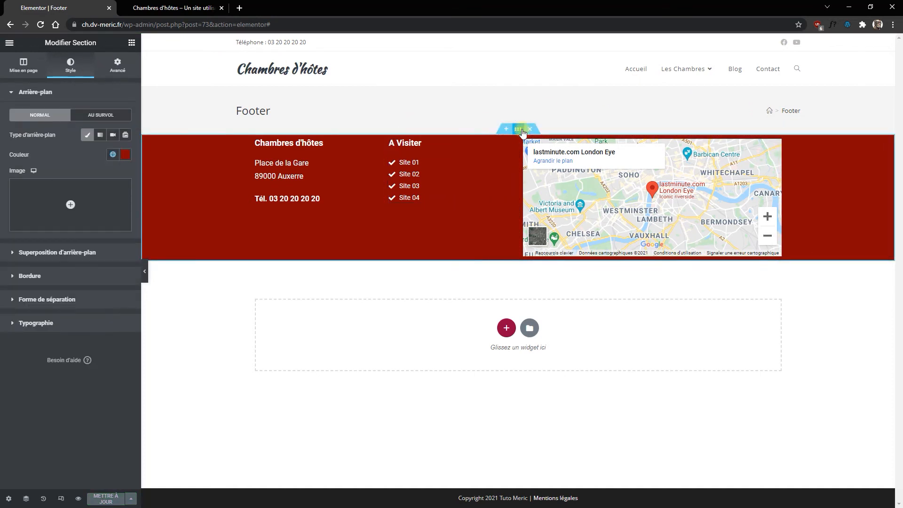
{"action": "left_click", "coordinate": [108, 63]}
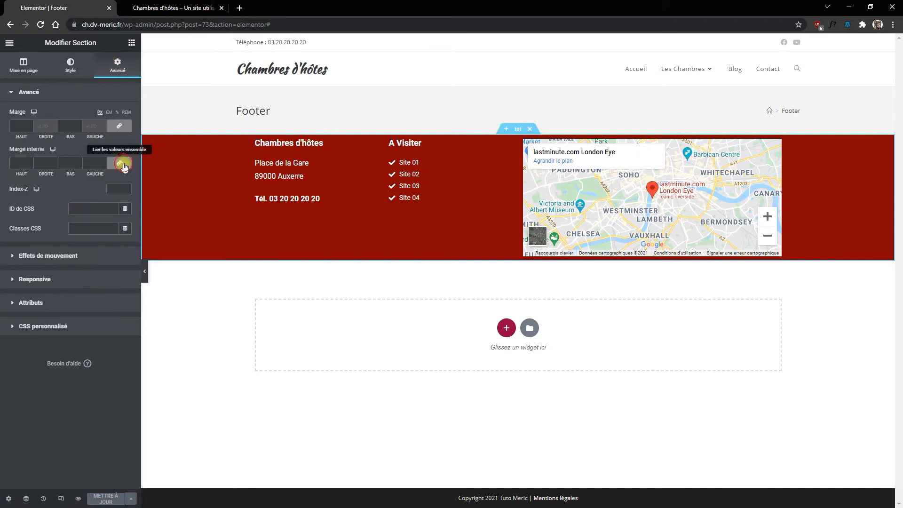
{"action": "left_click", "coordinate": [29, 162]}
{"action": "left_click", "coordinate": [29, 162]}
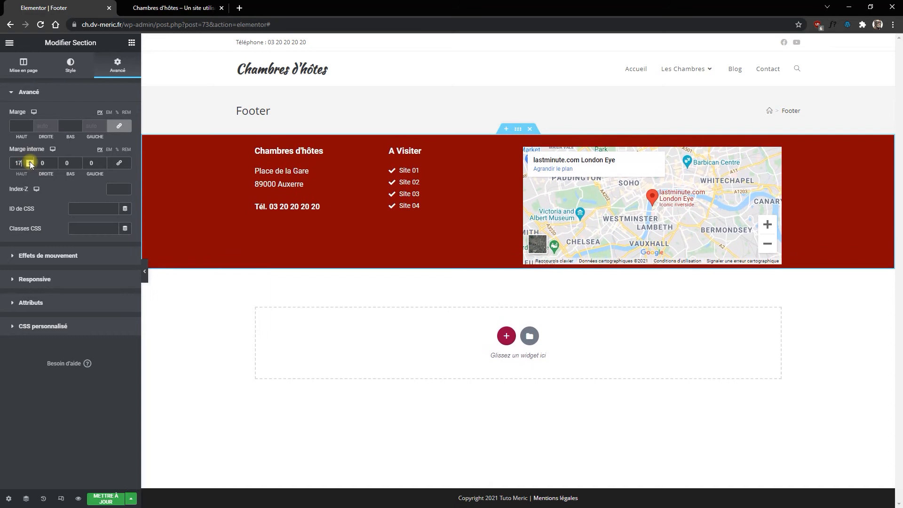
{"action": "left_click", "coordinate": [30, 162]}
{"action": "left_click", "coordinate": [30, 162]}
{"action": "left_click", "coordinate": [29, 162]}
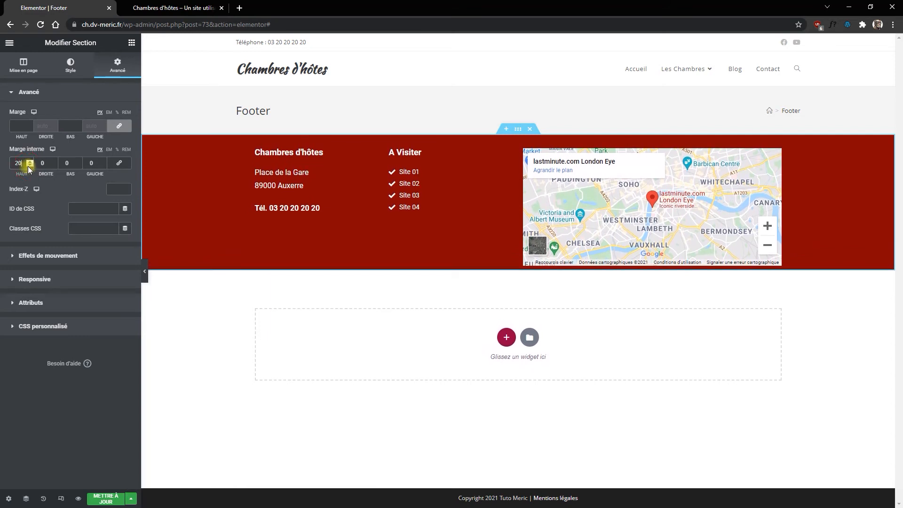
{"action": "type", "text": "2"}
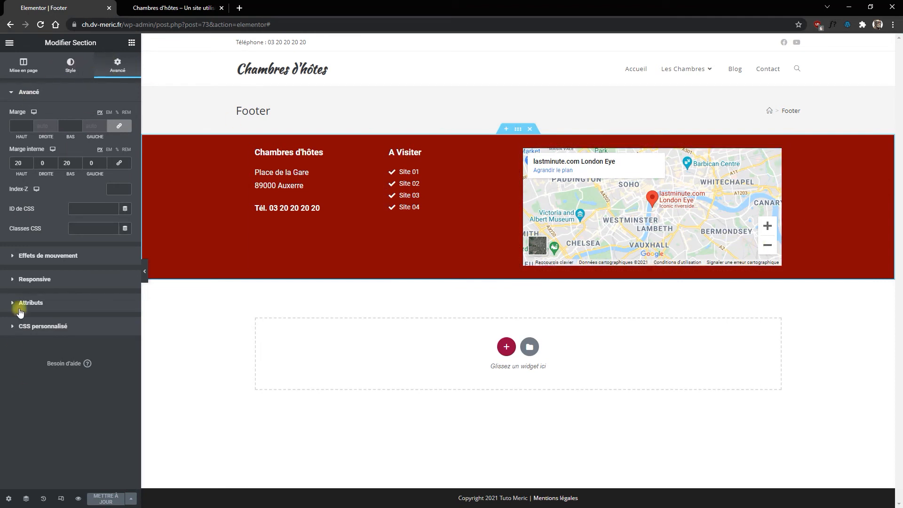
Leave the Elementor editor for the WordPress edit screen and update the Footer template there
{"action": "left_click", "coordinate": [9, 42]}
{"action": "left_click", "coordinate": [47, 207]}
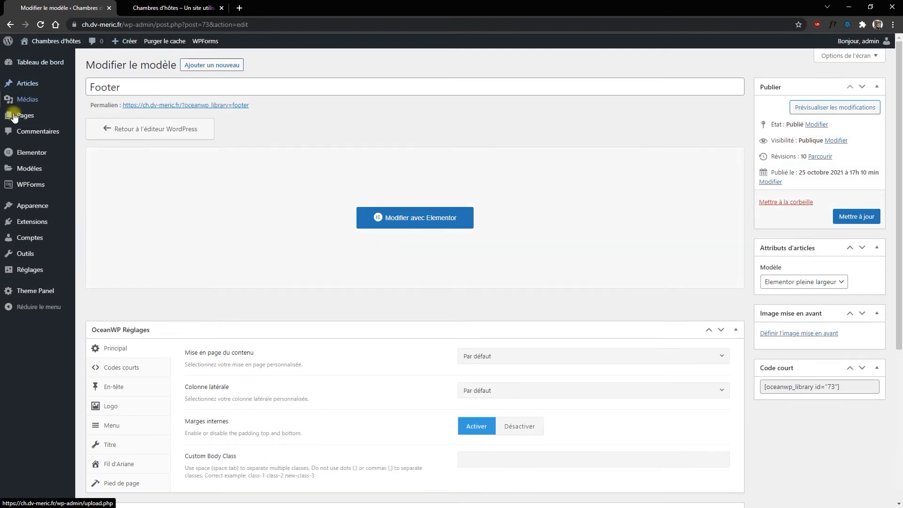
{"action": "mouse_move", "coordinate": [28, 290]}
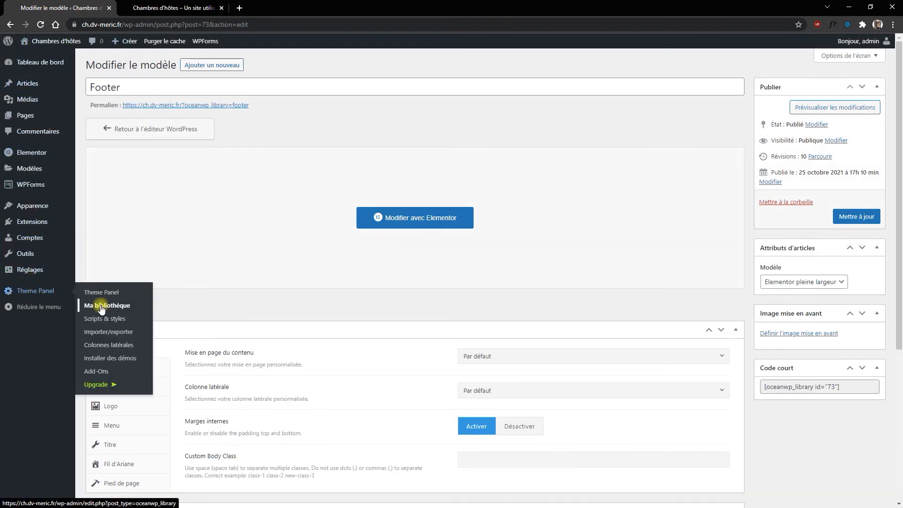
{"action": "left_click", "coordinate": [871, 220]}
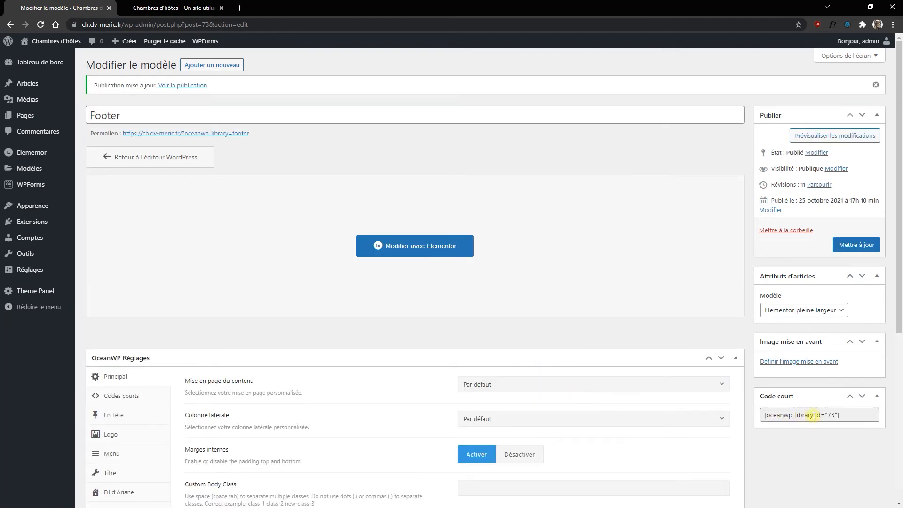
Create a library template titled "Contact" with the "Elementor pleine largeur" page template and publish it
{"action": "mouse_move", "coordinate": [34, 292]}
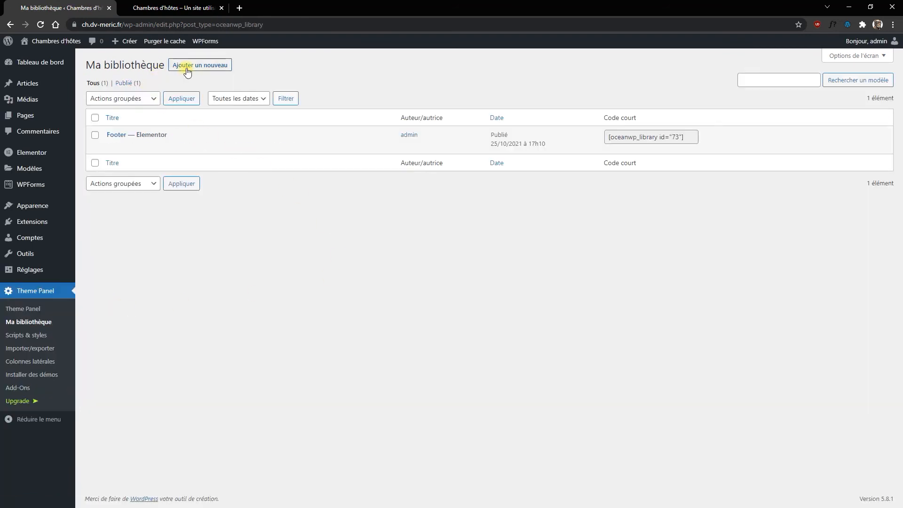
{"action": "left_click", "coordinate": [188, 71]}
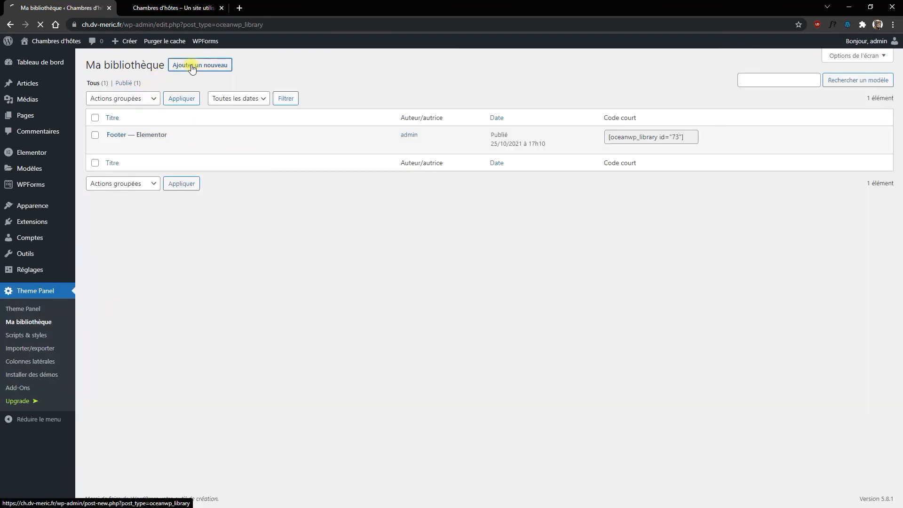
{"action": "type", "text": "Contact"}
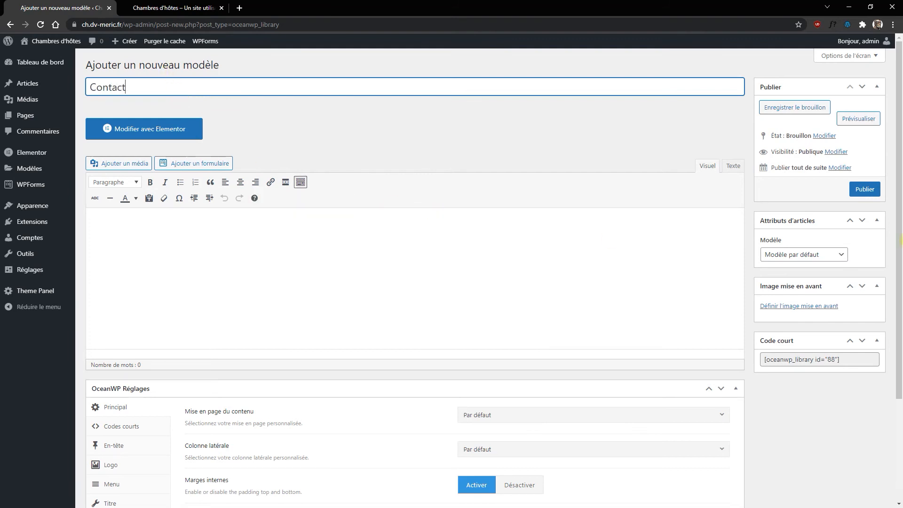
{"action": "left_click", "coordinate": [804, 255]}
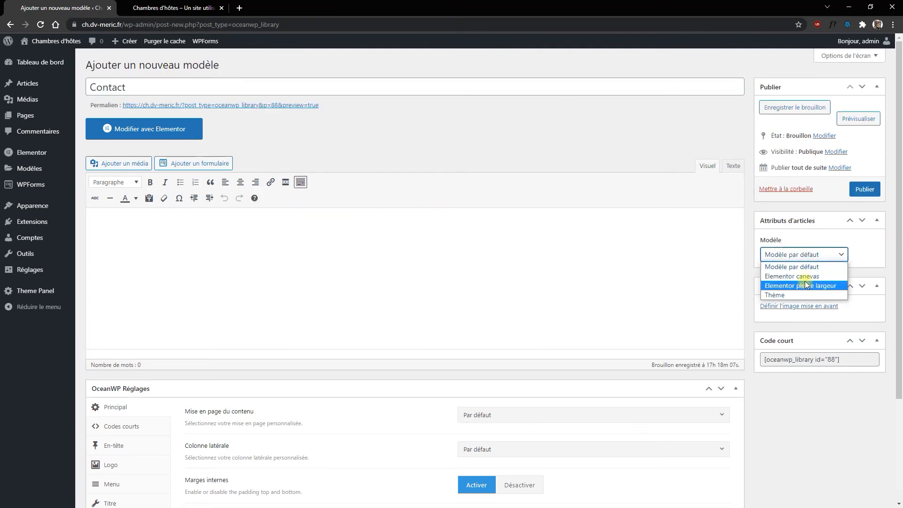
{"action": "left_click", "coordinate": [806, 286]}
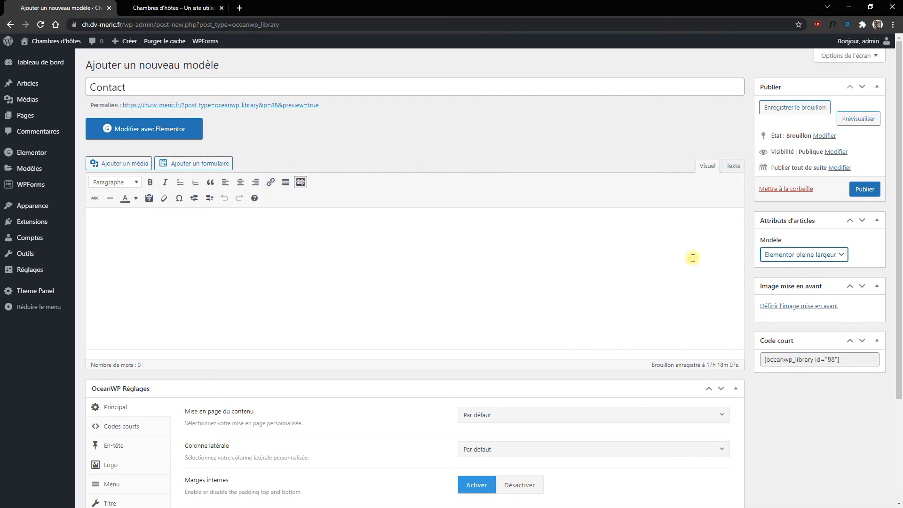
{"action": "left_click", "coordinate": [864, 189]}
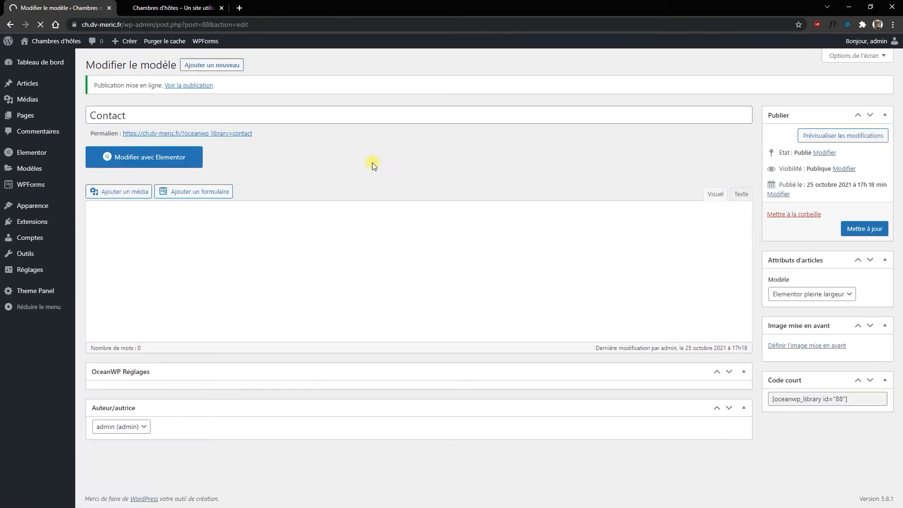
Open the Contact template in Elementor and add a single-column section with its content width set to "Pleine largeur"
{"action": "left_click", "coordinate": [149, 158]}
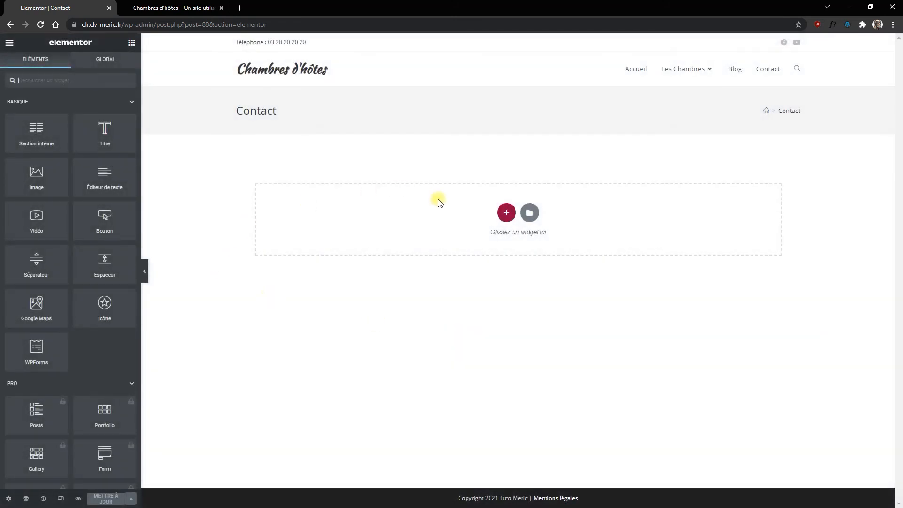
{"action": "left_click", "coordinate": [506, 213]}
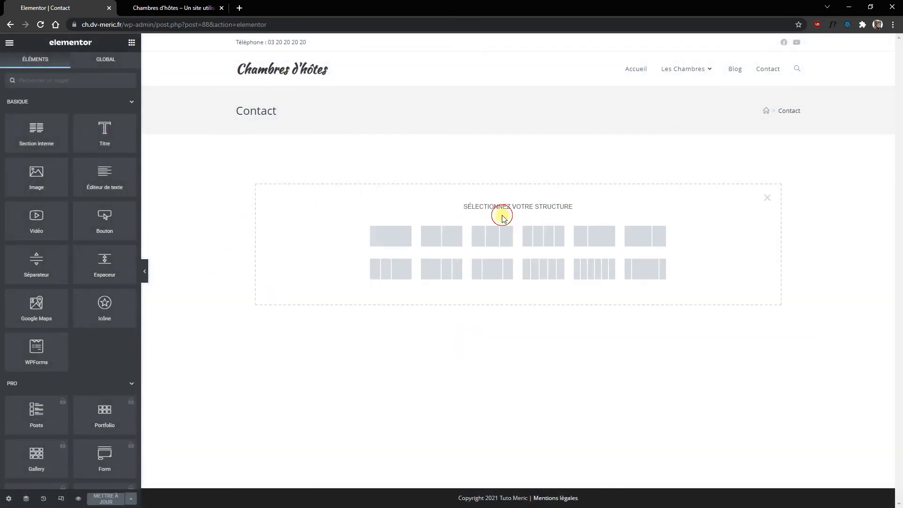
{"action": "left_click", "coordinate": [394, 239]}
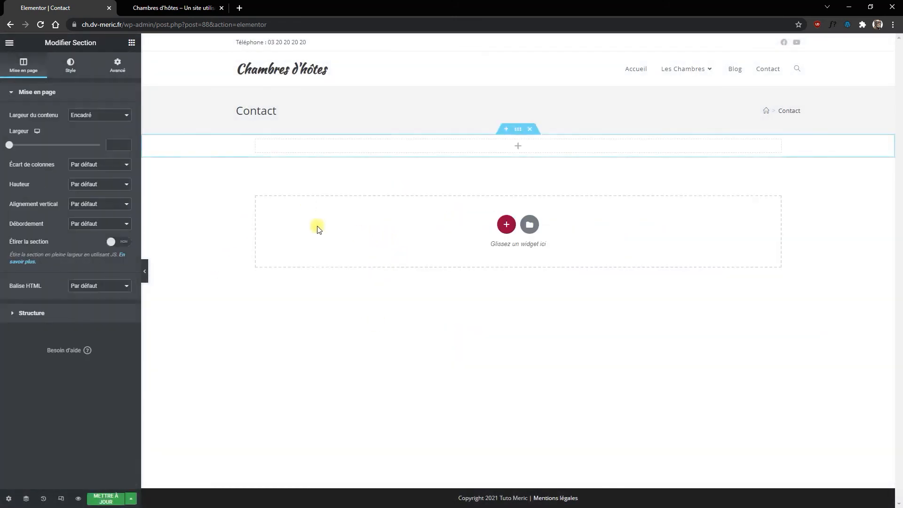
{"action": "left_click", "coordinate": [95, 116]}
{"action": "left_click", "coordinate": [93, 133]}
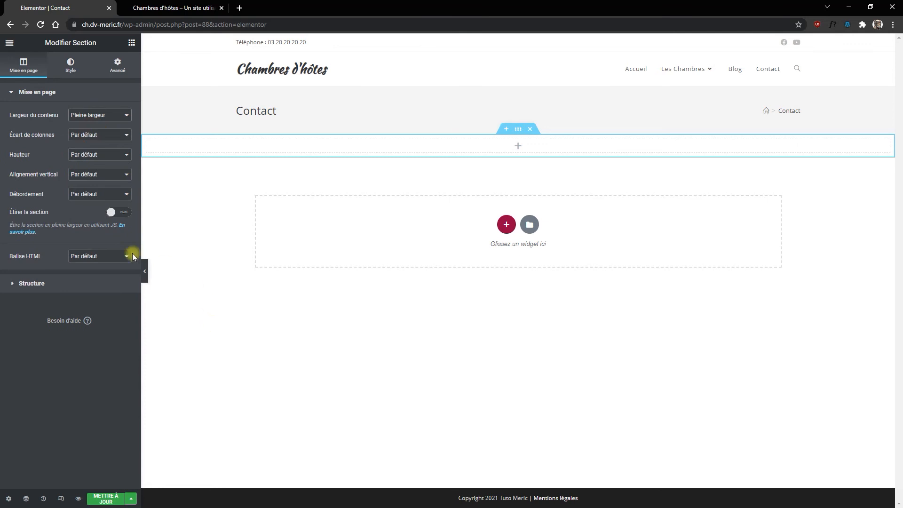
Add a Google Maps widget to the full-width section and set its unlinked margin and padding values to 0
{"action": "left_click", "coordinate": [131, 44]}
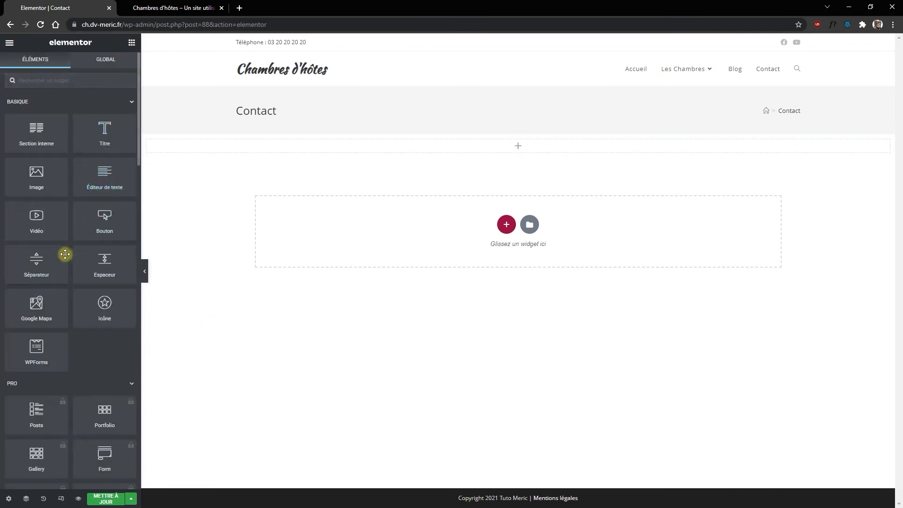
{"action": "left_click_drag", "start_coordinate": [36, 307], "coordinate": [563, 151]}
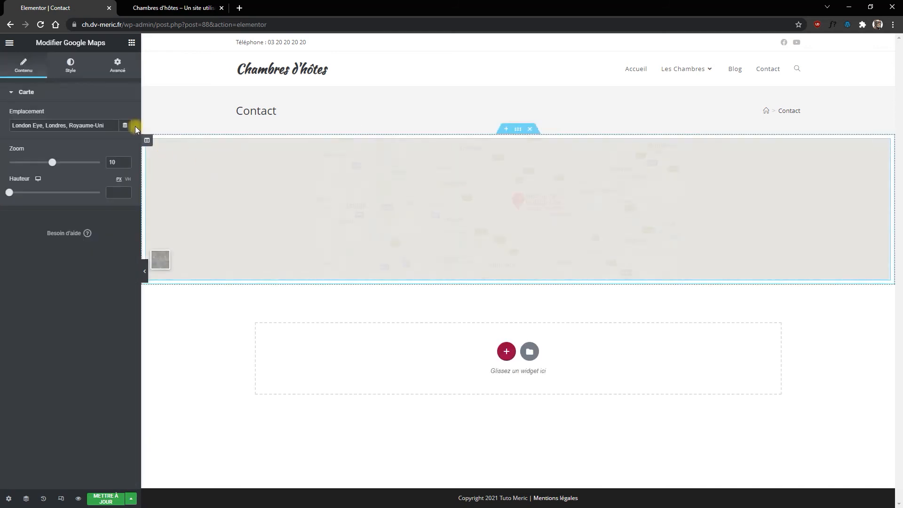
{"action": "left_click", "coordinate": [118, 70]}
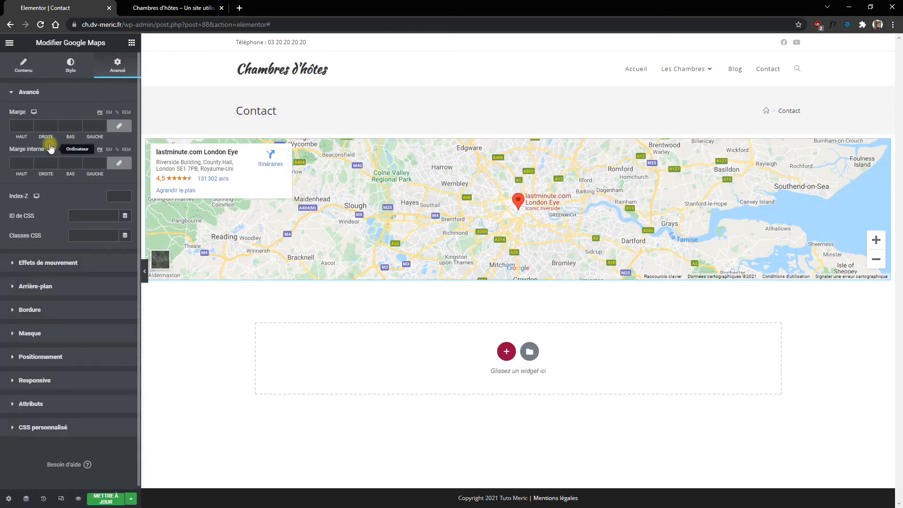
{"action": "left_click", "coordinate": [117, 163]}
{"action": "left_click", "coordinate": [18, 173]}
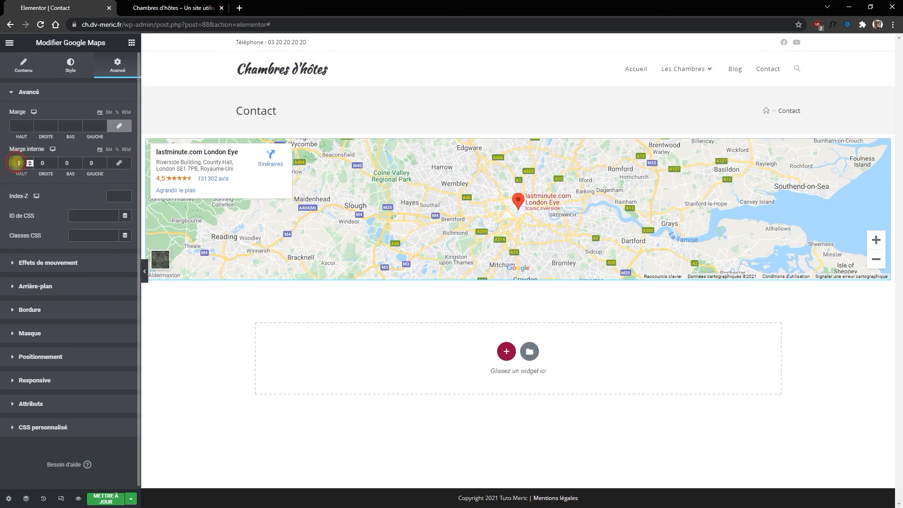
{"action": "type", "text": "20"}
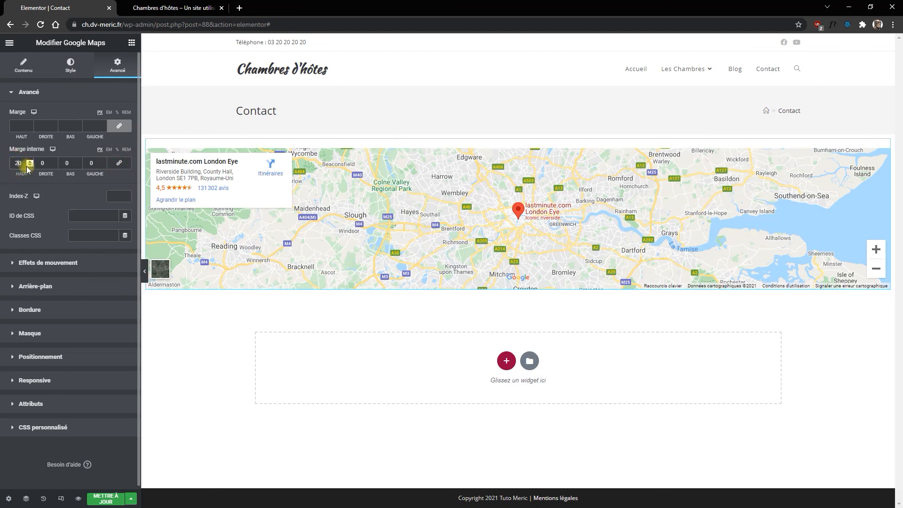
{"action": "key", "text": "BackSpace"}
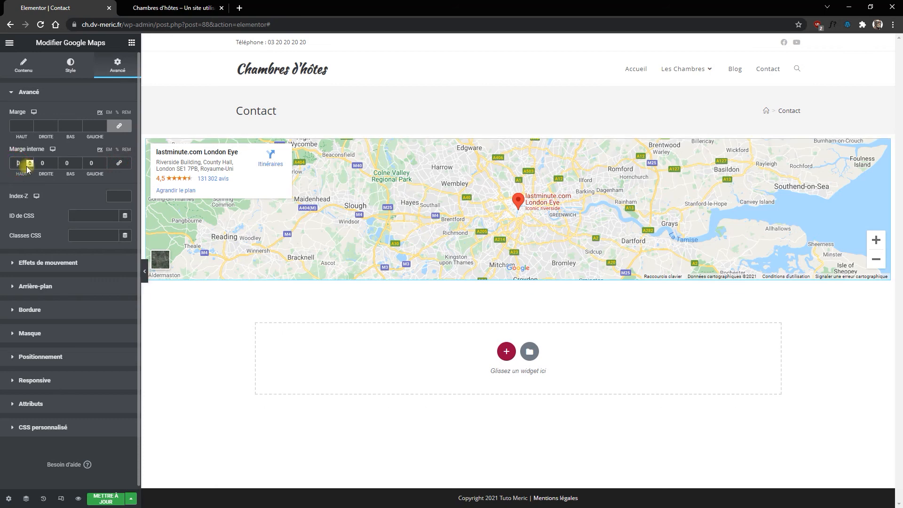
{"action": "left_click", "coordinate": [127, 132]}
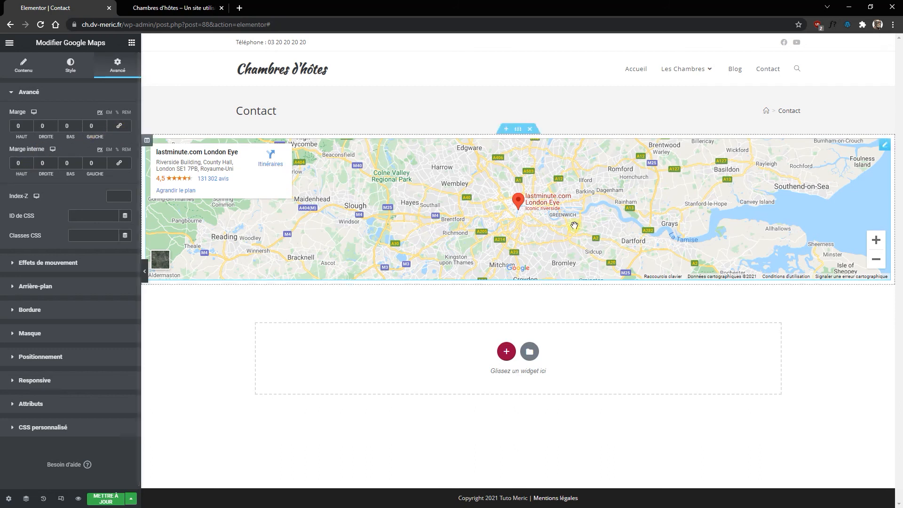
Set the Google Maps widget's zoom to 12 and its height to 330 px
{"action": "left_click", "coordinate": [518, 131]}
{"action": "left_click", "coordinate": [884, 144]}
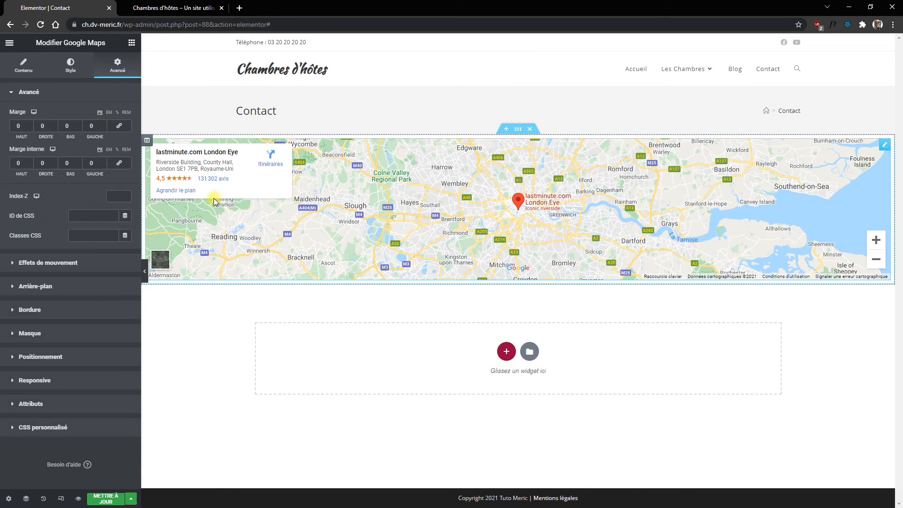
{"action": "left_click", "coordinate": [61, 67]}
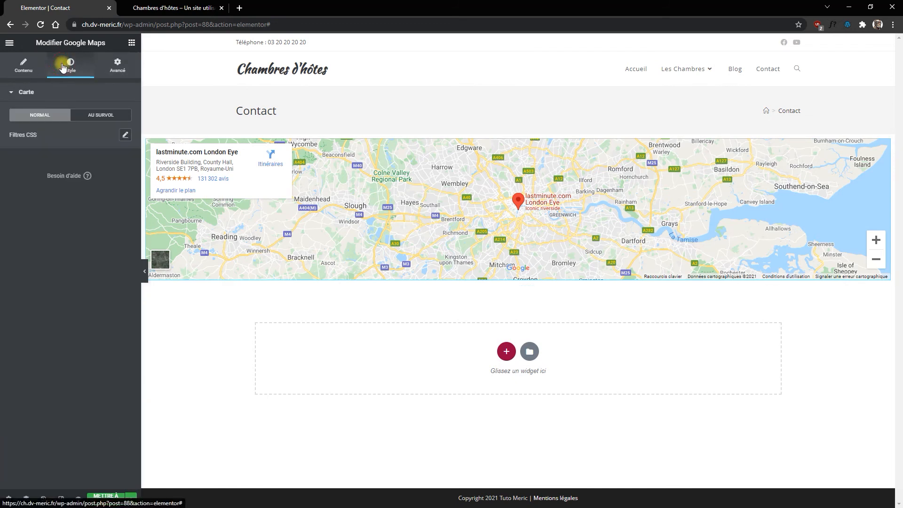
{"action": "left_click", "coordinate": [22, 65]}
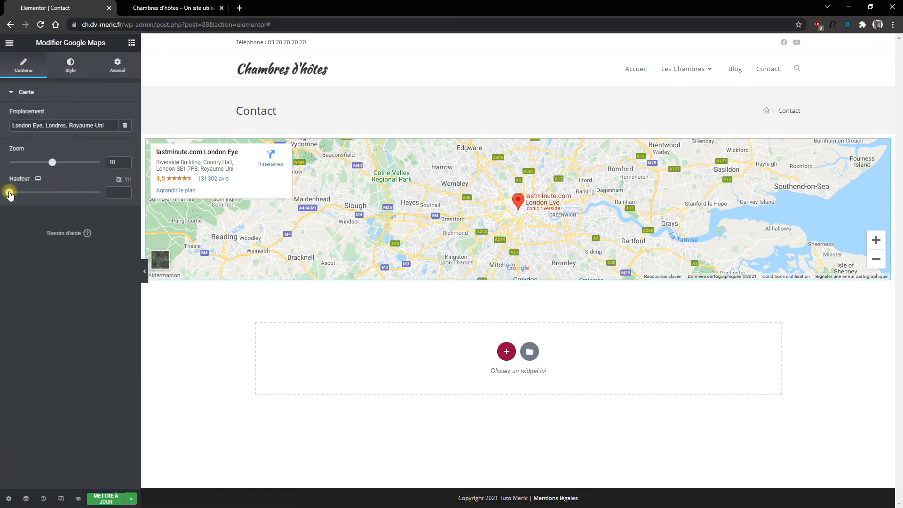
{"action": "left_click_drag", "start_coordinate": [52, 163], "coordinate": [61, 163]}
{"action": "left_click_drag", "start_coordinate": [9, 192], "coordinate": [29, 193]}
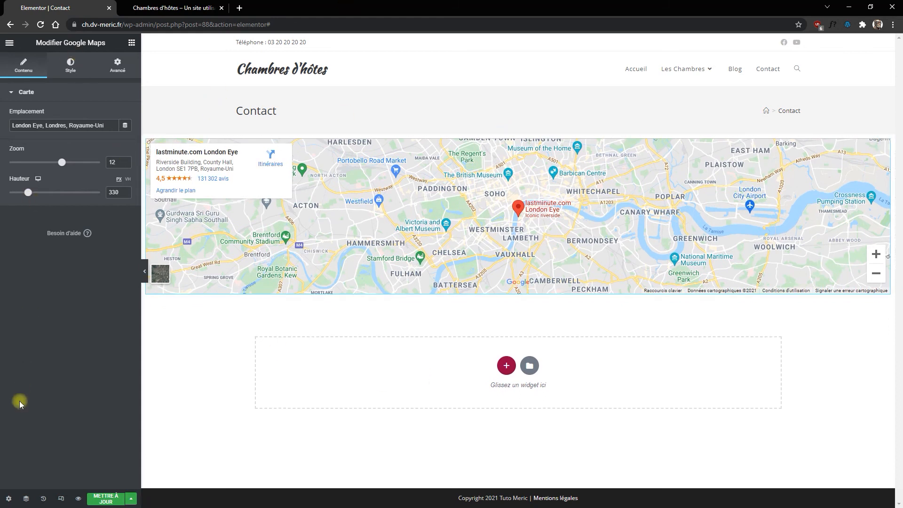
Save the Contact template in Elementor and return to its WordPress edit screen
{"action": "left_click", "coordinate": [101, 499]}
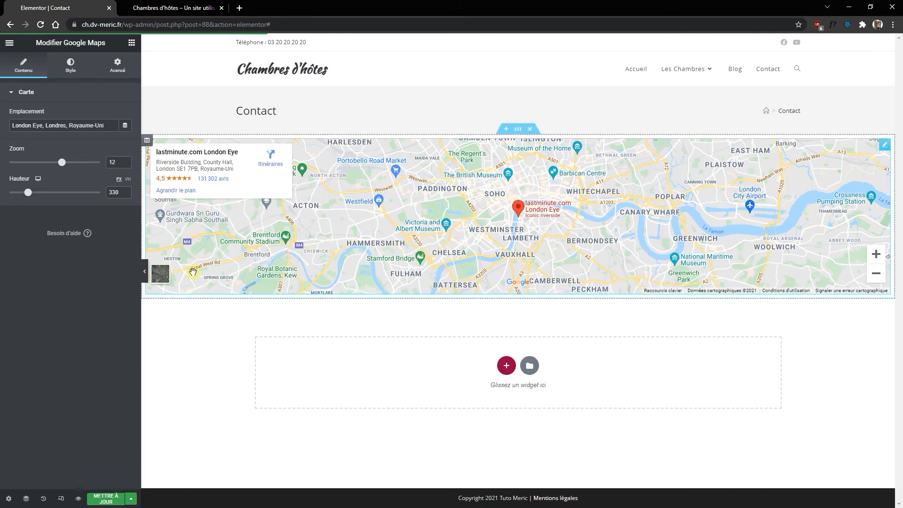
{"action": "left_click", "coordinate": [12, 51]}
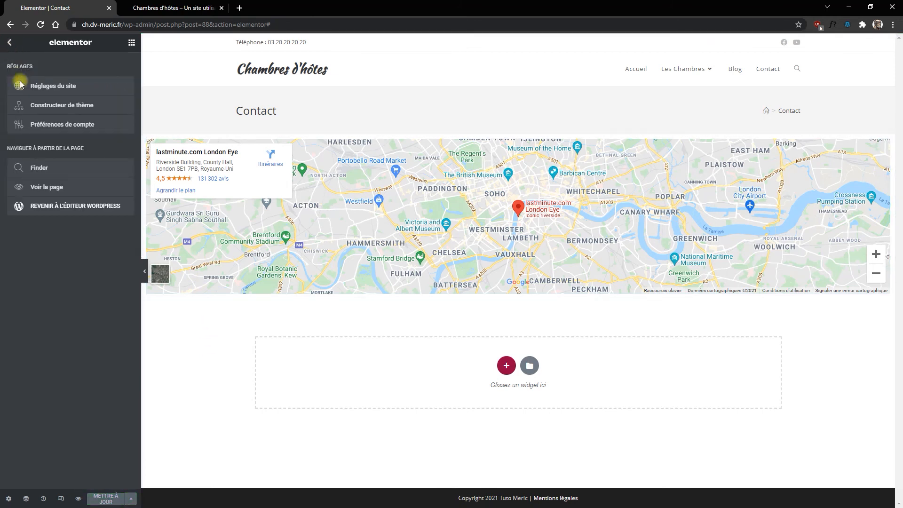
{"action": "left_click", "coordinate": [54, 207]}
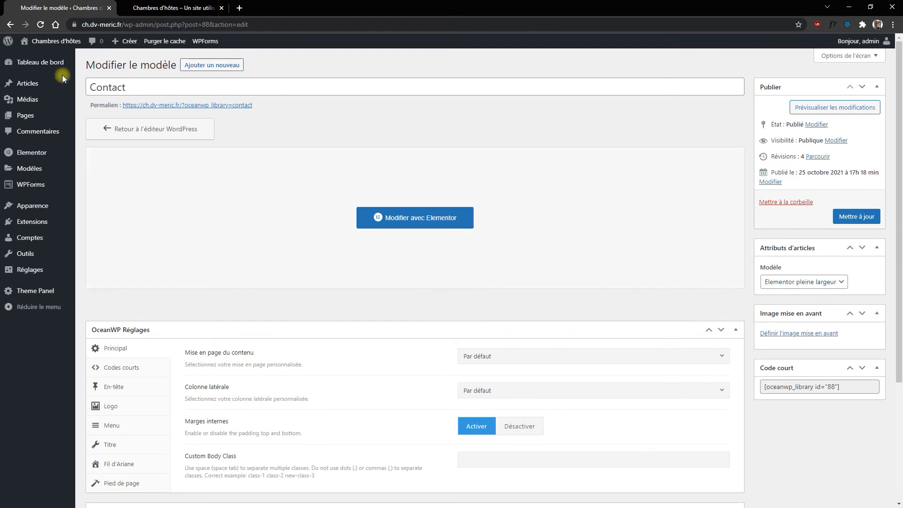
Copy the Contact template's shortcode [oceanwp_library id="88"]
{"action": "mouse_move", "coordinate": [46, 299]}
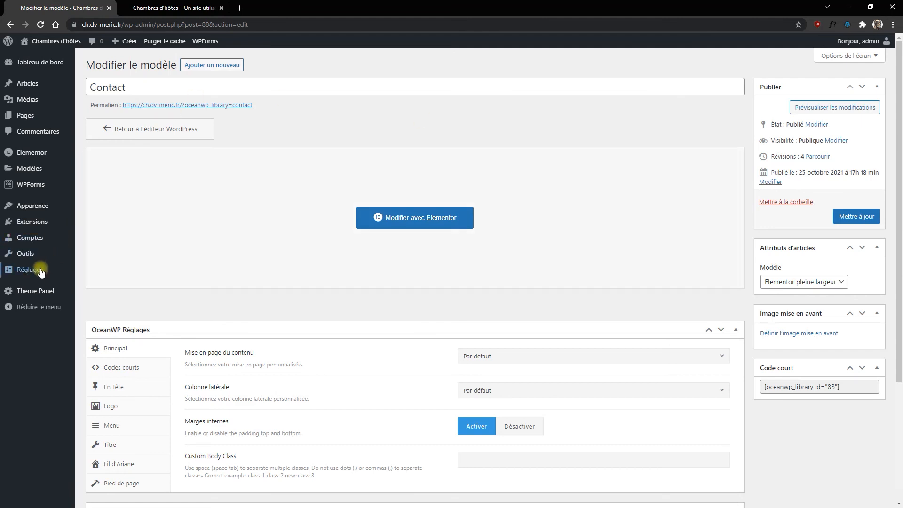
{"action": "left_click_drag", "start_coordinate": [856, 391], "coordinate": [732, 389]}
{"action": "right_click", "coordinate": [731, 387]}
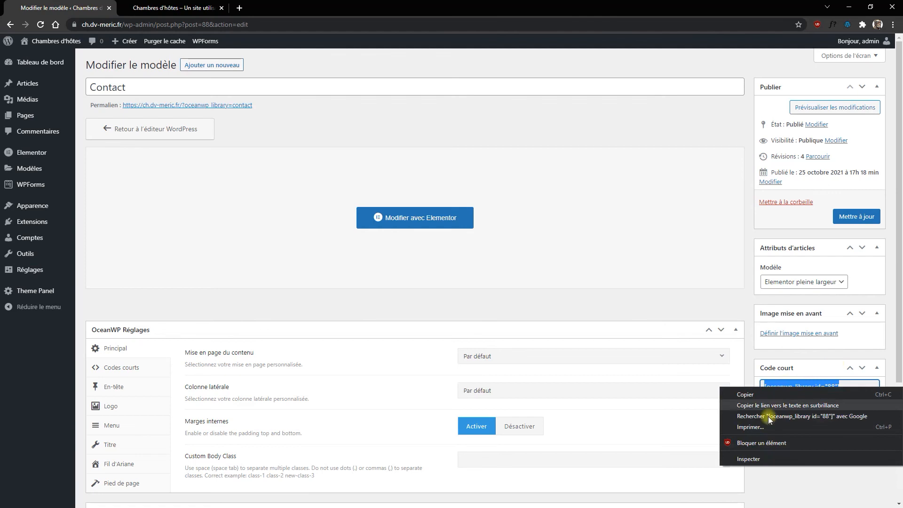
{"action": "left_click", "coordinate": [736, 394]}
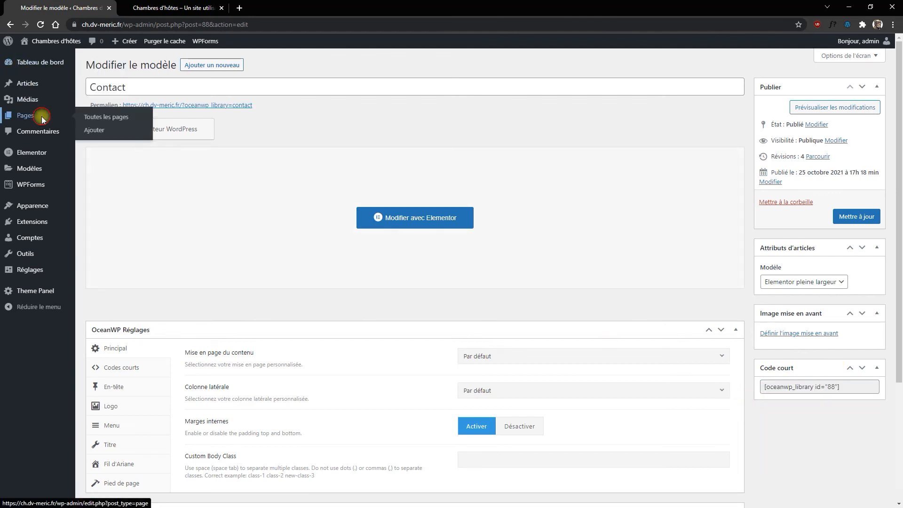
On the Contact page, paste [oceanwp_library id="88"] as the "Code court avant le bas du pied de page" and update the page
{"action": "left_click", "coordinate": [39, 118]}
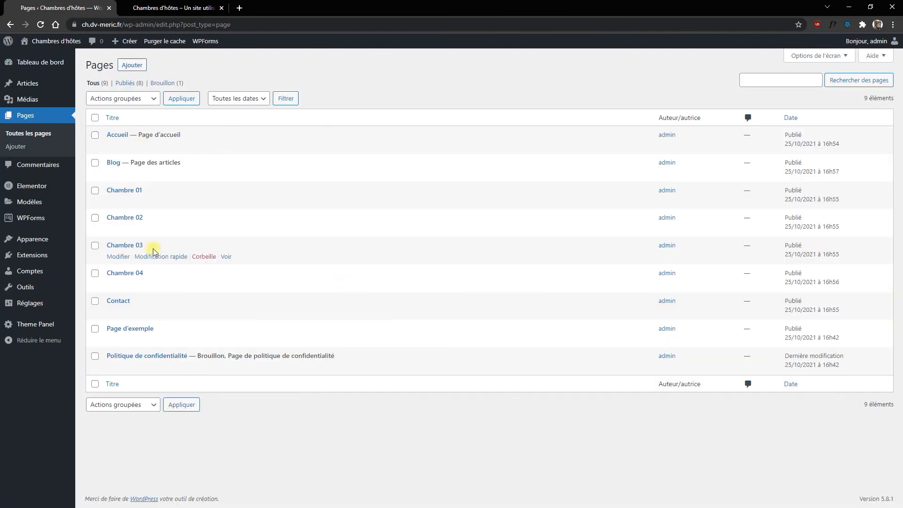
{"action": "left_click", "coordinate": [118, 301]}
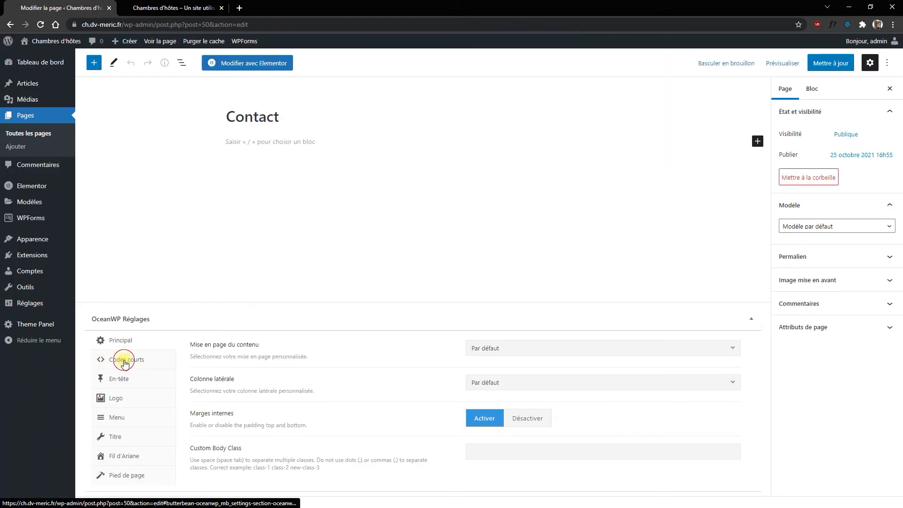
{"action": "left_click", "coordinate": [125, 362]}
{"action": "scroll", "coordinate": [329, 325], "scroll_direction": "down", "scroll_amount": 4}
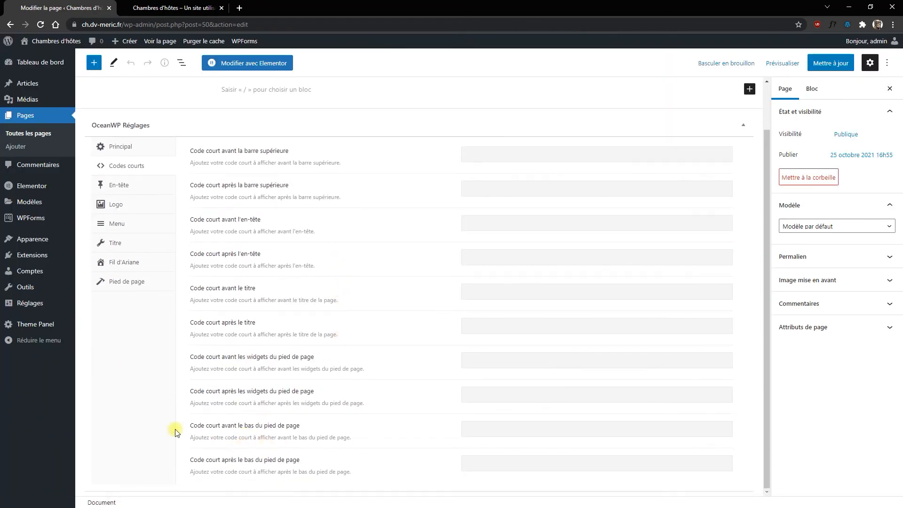
{"action": "left_click", "coordinate": [540, 432]}
{"action": "key", "text": "ctrl+v"}
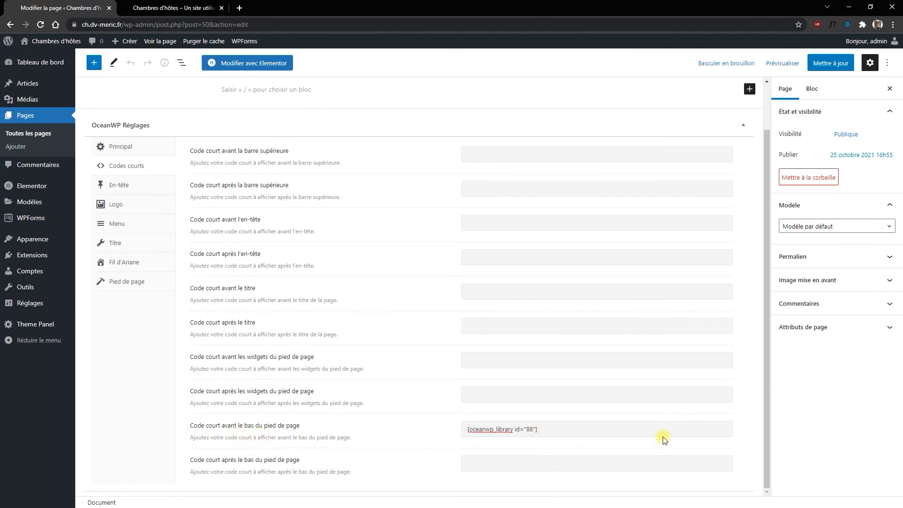
{"action": "left_click", "coordinate": [828, 62]}
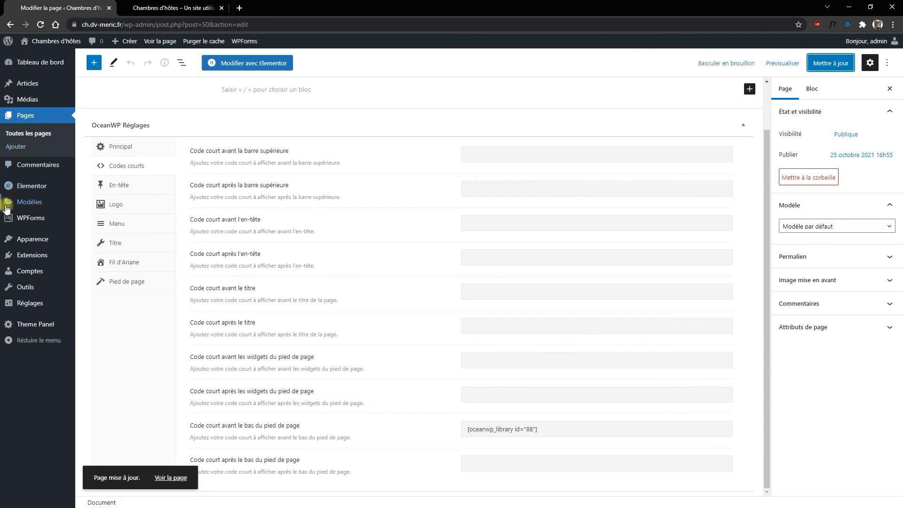
Open the Footer template from the OceanWP library and copy its shortcode [oceanwp_library id="73"]
{"action": "mouse_move", "coordinate": [22, 325]}
{"action": "left_click", "coordinate": [92, 338]}
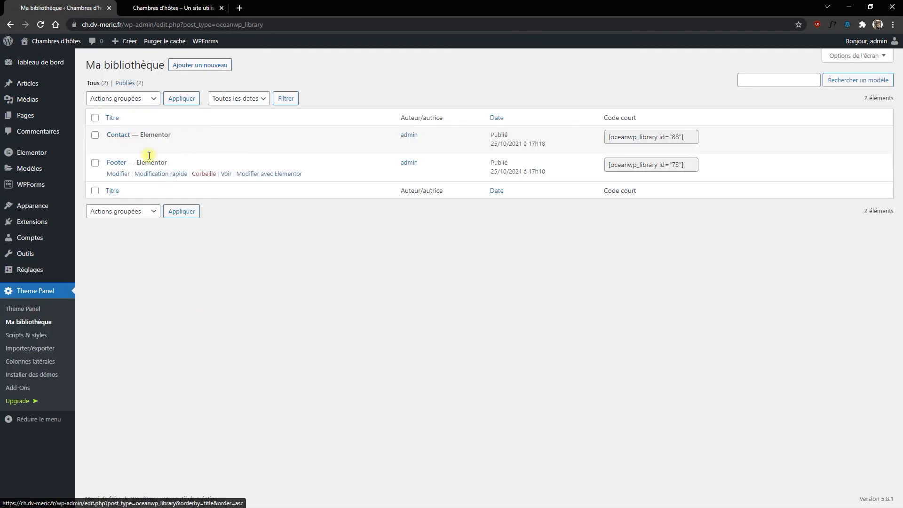
{"action": "left_click", "coordinate": [116, 163]}
{"action": "left_click_drag", "start_coordinate": [853, 387], "coordinate": [744, 388]}
{"action": "right_click", "coordinate": [784, 389]}
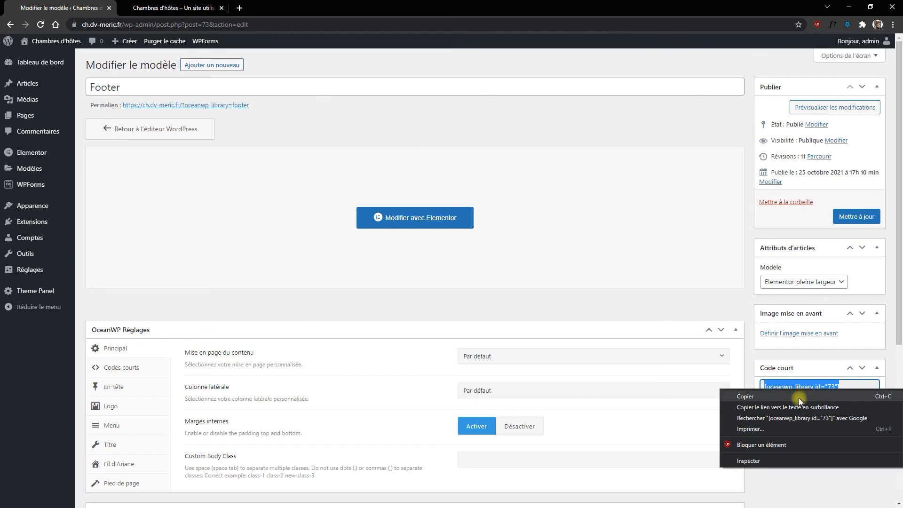
{"action": "left_click", "coordinate": [798, 397]}
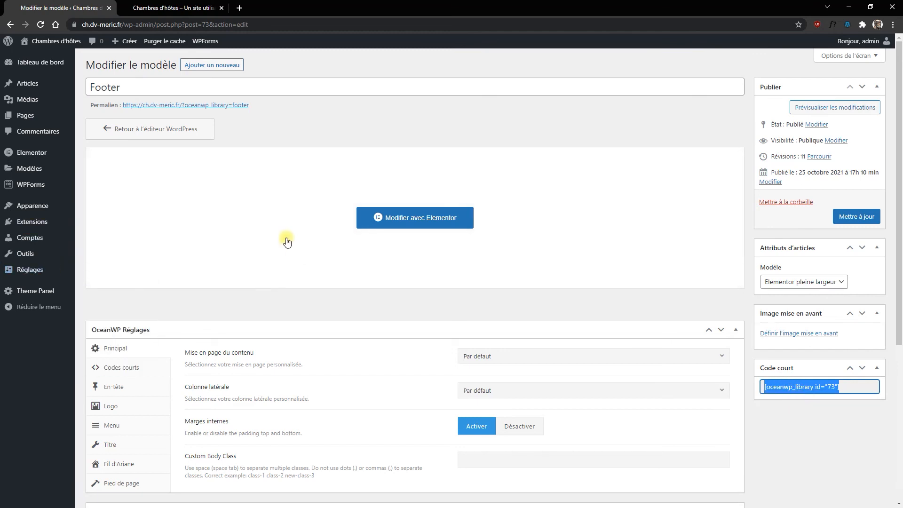
On the Accueil page, paste [oceanwp_library id="73"] as the "Code court avant le bas du pied de page" and update the page
{"action": "key", "text": "alt+Left"}
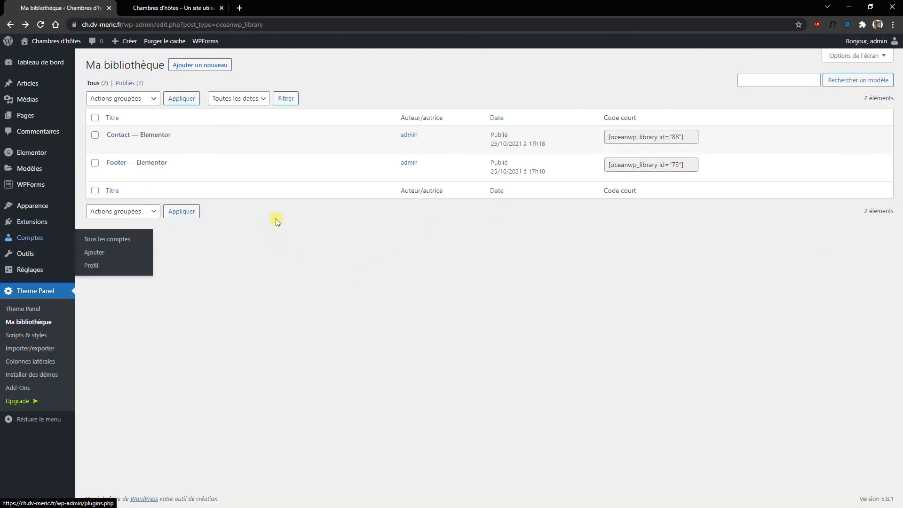
{"action": "mouse_move", "coordinate": [63, 175]}
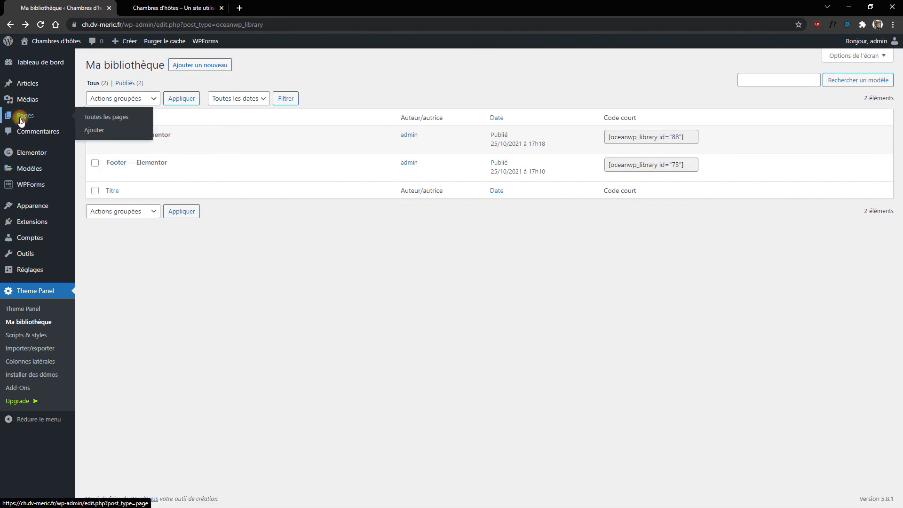
{"action": "left_click", "coordinate": [24, 119]}
{"action": "left_click", "coordinate": [115, 136]}
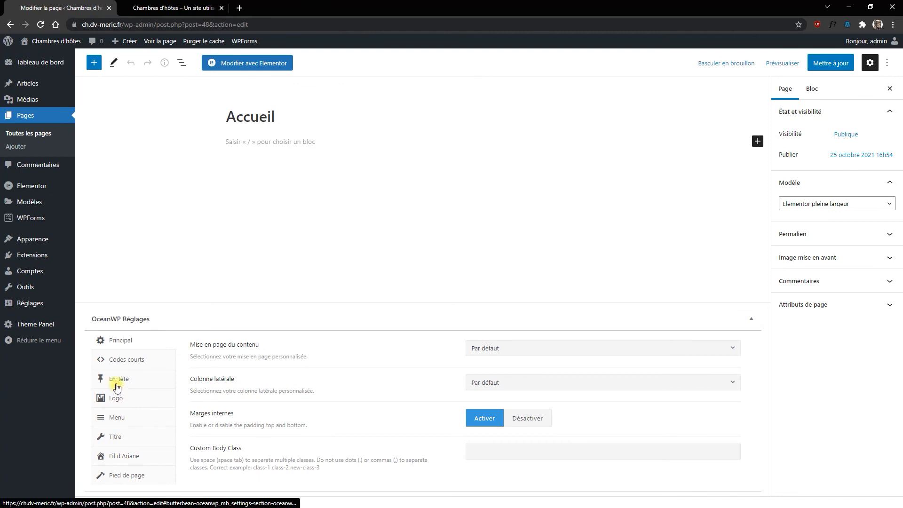
{"action": "left_click", "coordinate": [127, 362]}
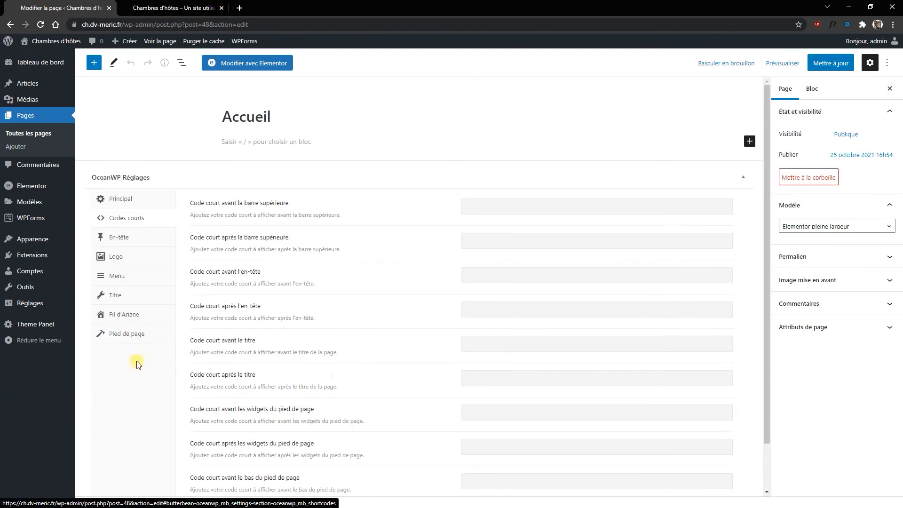
{"action": "scroll", "coordinate": [323, 381], "scroll_direction": "down", "scroll_amount": 4}
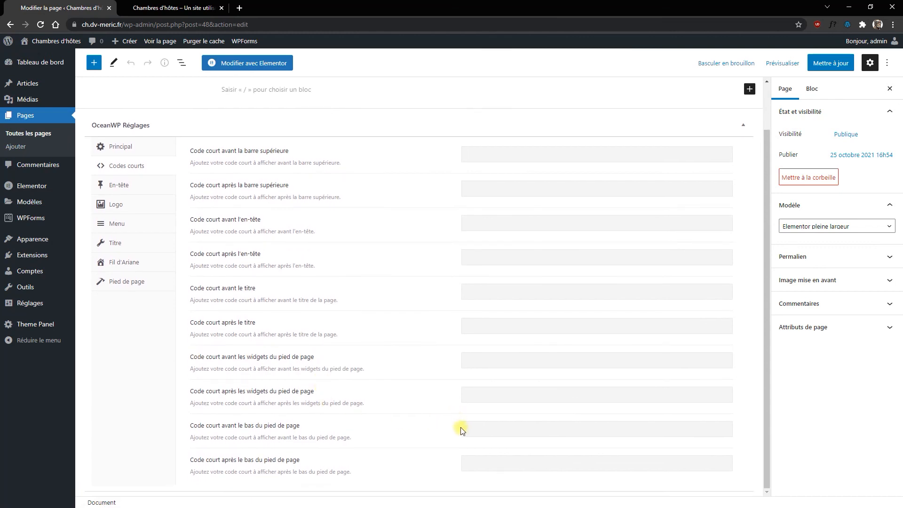
{"action": "left_click", "coordinate": [478, 428]}
{"action": "key", "text": "ctrl+v"}
{"action": "left_click", "coordinate": [830, 63]}
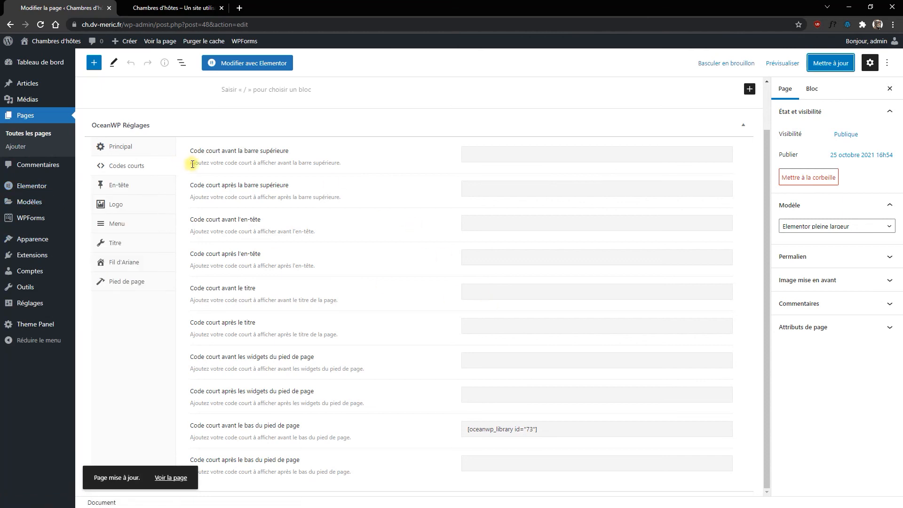
On the Chambre 01 page, paste [oceanwp_library id="73"] as the "Code court avant le bas du pied de page" and update the page
{"action": "left_click", "coordinate": [28, 116]}
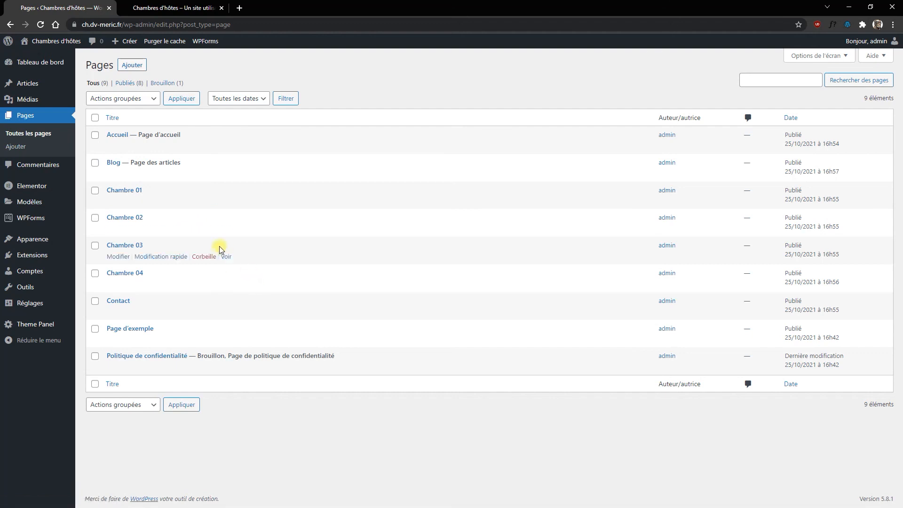
{"action": "left_click", "coordinate": [123, 190]}
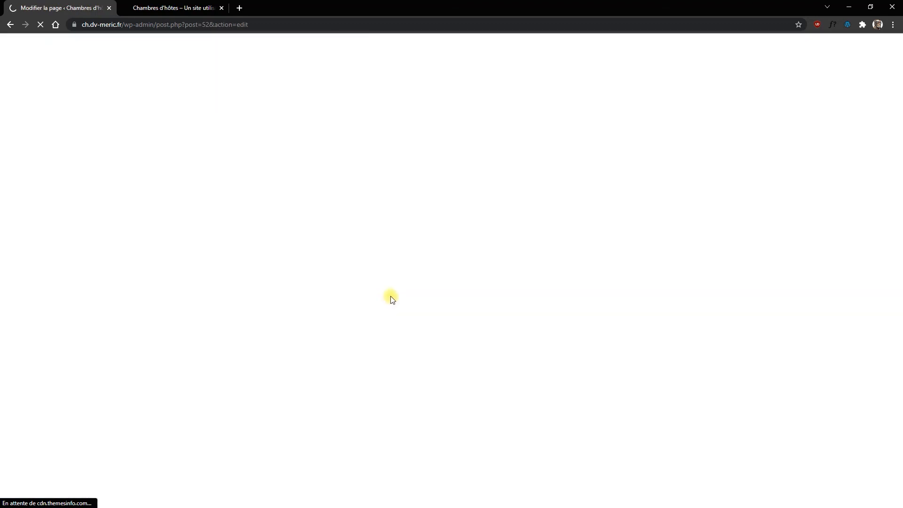
{"action": "left_click", "coordinate": [119, 361]}
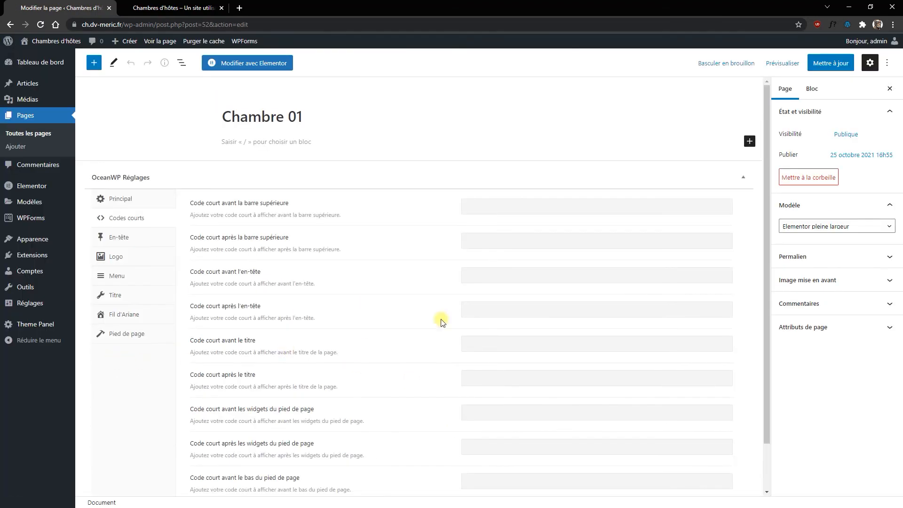
{"action": "scroll", "coordinate": [474, 373], "scroll_direction": "down", "scroll_amount": 4}
{"action": "key", "text": "ctrl+v"}
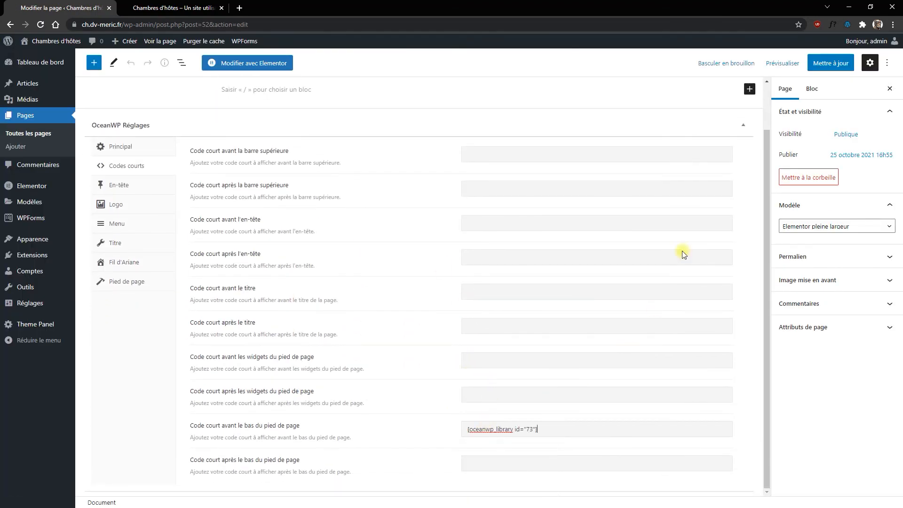
{"action": "left_click", "coordinate": [831, 64]}
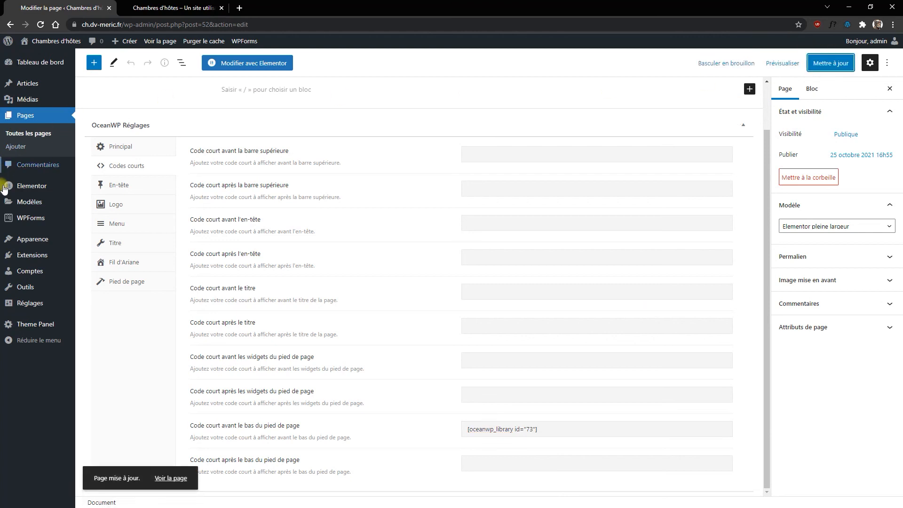
On the Chambre 02 page, paste [oceanwp_library id="73"] as the "Code court avant le bas du pied de page" and update the page
{"action": "left_click", "coordinate": [38, 134]}
{"action": "left_click", "coordinate": [125, 217]}
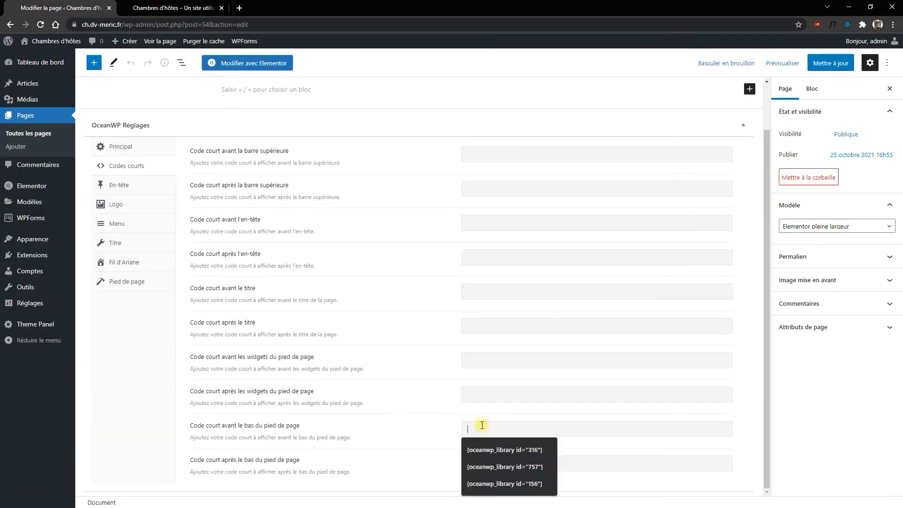
{"action": "key", "text": "ctrl+v"}
{"action": "left_click", "coordinate": [830, 63]}
On the Chambre 03 page, paste [oceanwp_library id="73"] as the "Code court avant le bas du pied de page" and update the page
{"action": "left_click", "coordinate": [27, 117]}
{"action": "left_click", "coordinate": [99, 242]}
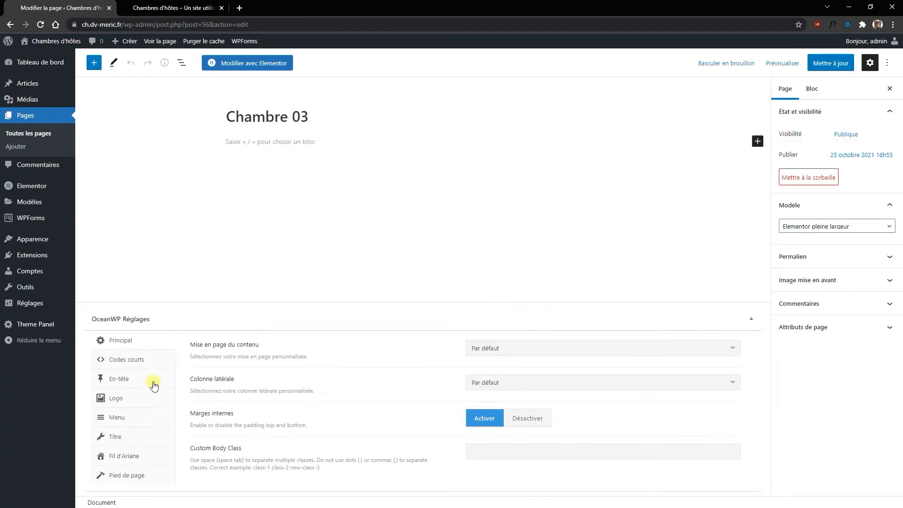
{"action": "left_click", "coordinate": [126, 166]}
{"action": "left_click", "coordinate": [521, 429]}
{"action": "key", "text": "ctrl+v"}
{"action": "left_click", "coordinate": [831, 63]}
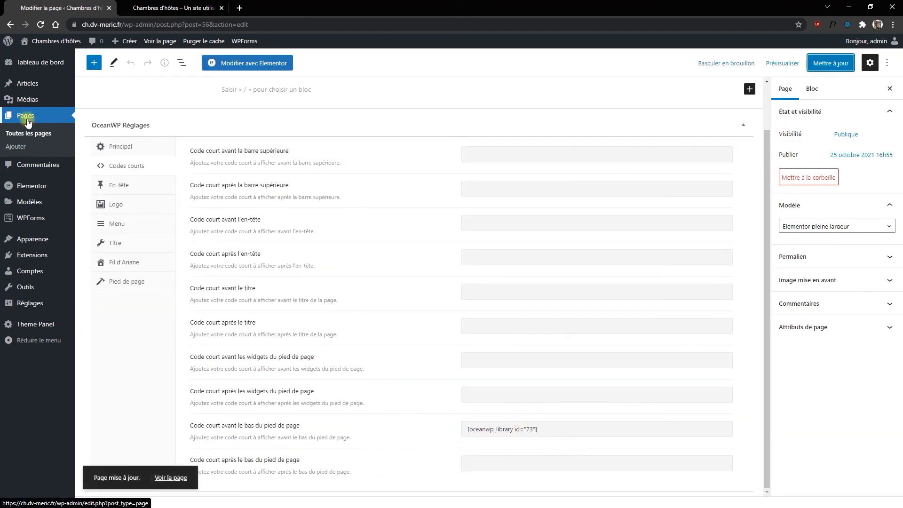
On the Chambre 04 page, paste [oceanwp_library id="73"] as the "Code court avant le bas du pied de page" and update the page
{"action": "left_click", "coordinate": [27, 117]}
{"action": "left_click", "coordinate": [123, 271]}
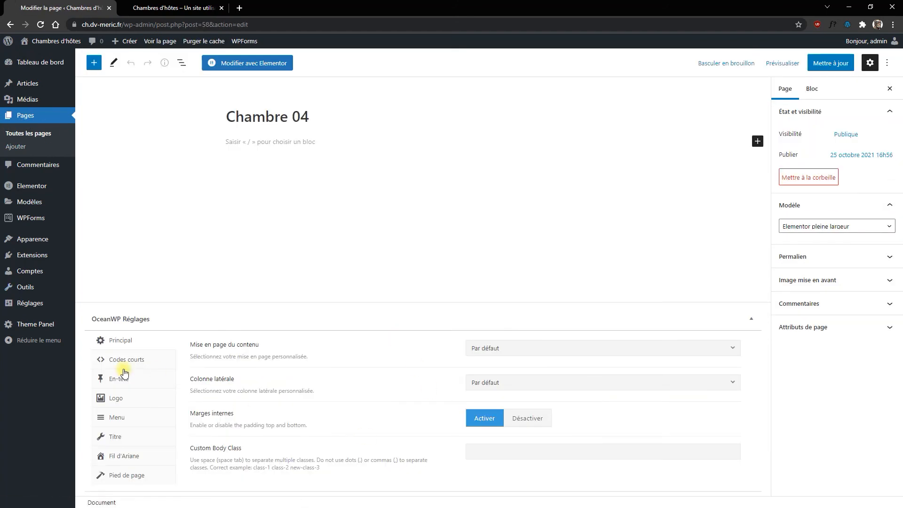
{"action": "left_click", "coordinate": [125, 371]}
{"action": "left_click", "coordinate": [476, 429]}
{"action": "key", "text": "ctrl+v"}
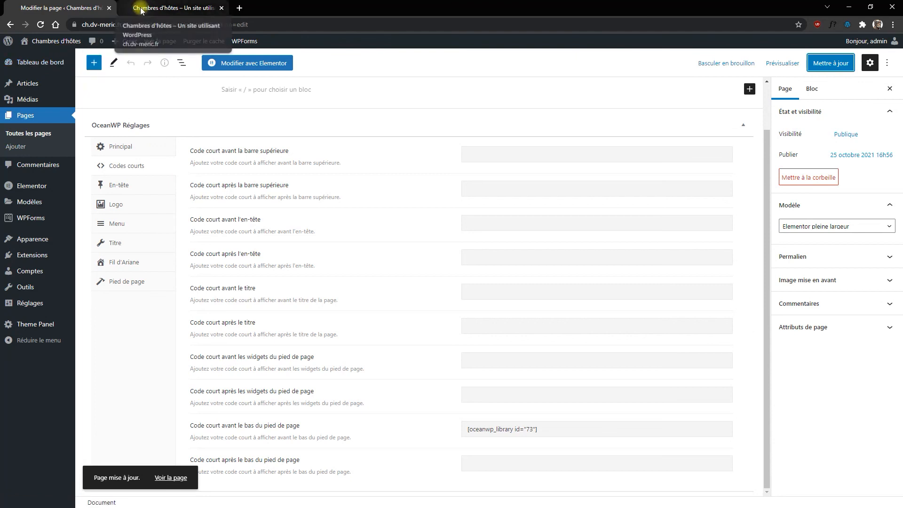
Open the live site in a new tab and check the bottom of the Accueil and Contact pages
{"action": "right_click", "coordinate": [47, 40]}
{"action": "left_click", "coordinate": [84, 45]}
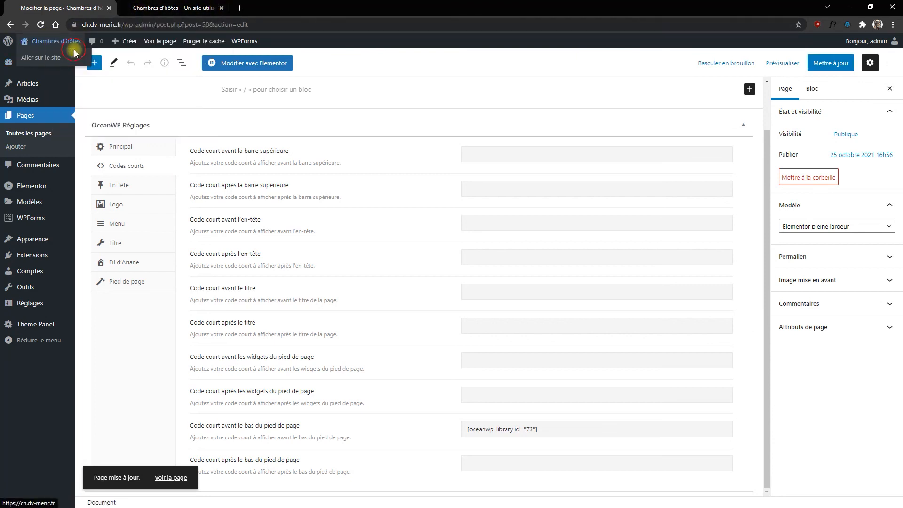
{"action": "left_click", "coordinate": [154, 11]}
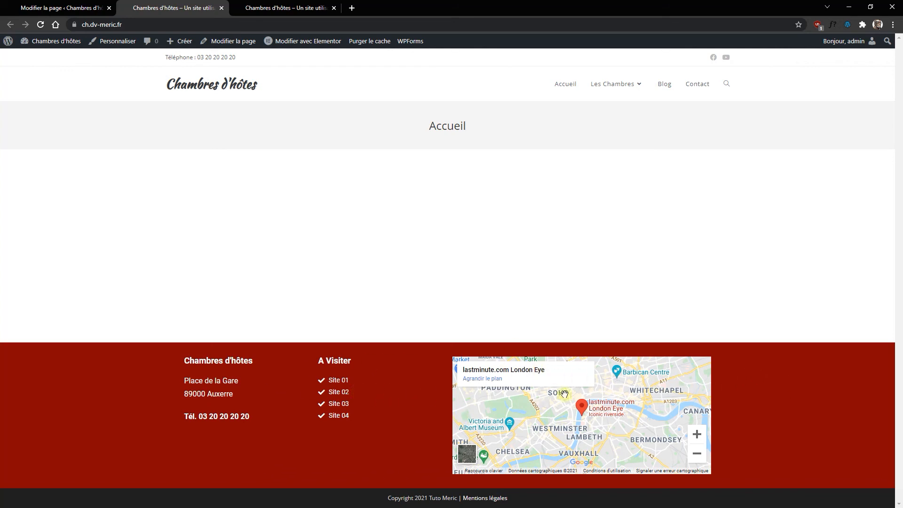
{"action": "left_click", "coordinate": [698, 83]}
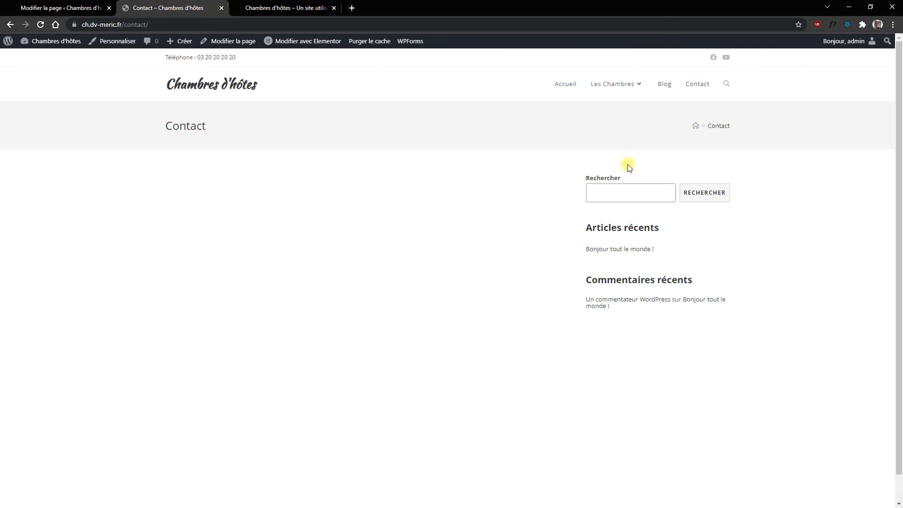
{"action": "scroll", "coordinate": [516, 250], "scroll_direction": "down", "scroll_amount": 1}
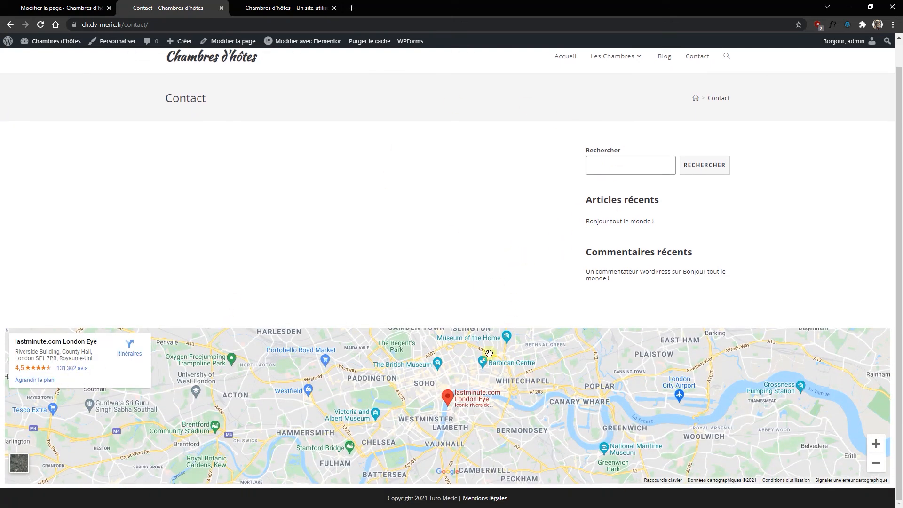
{"action": "scroll", "coordinate": [454, 393], "scroll_direction": "up", "scroll_amount": 1}
{"action": "left_click", "coordinate": [241, 87]}
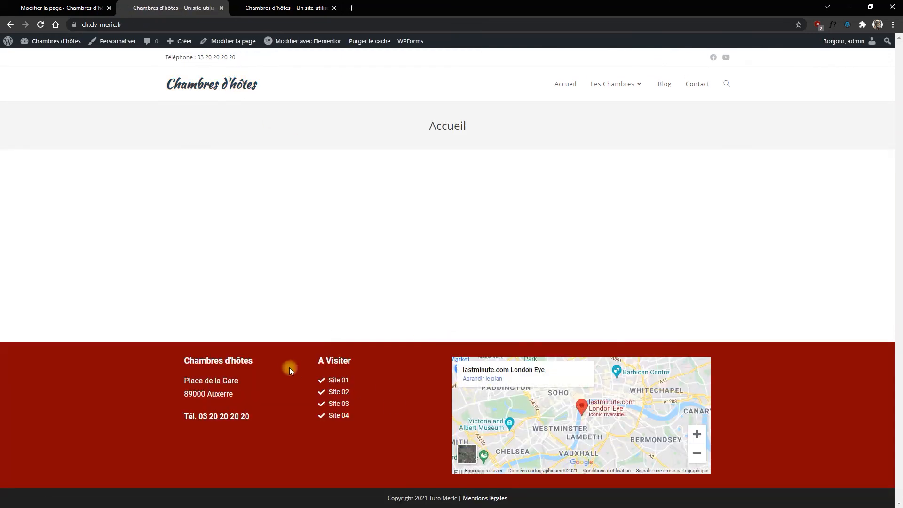